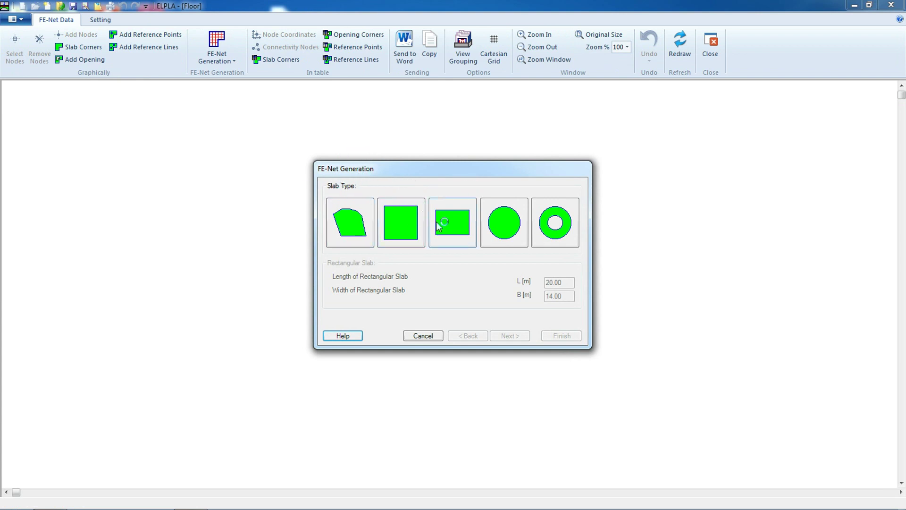
- Define a rectangular slab 7 m long and 6 m wide for the FE-Net generation
{"action": "left_click", "coordinate": [447, 230]}
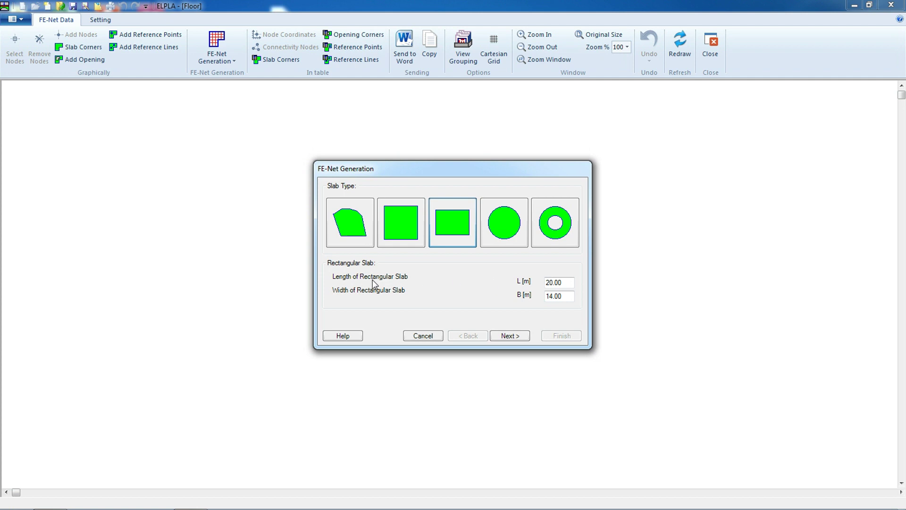
{"action": "double_click", "coordinate": [570, 283]}
{"action": "type", "text": "7"}
{"action": "double_click", "coordinate": [555, 296]}
{"action": "type", "text": "6"}
{"action": "left_click", "coordinate": [521, 336]}
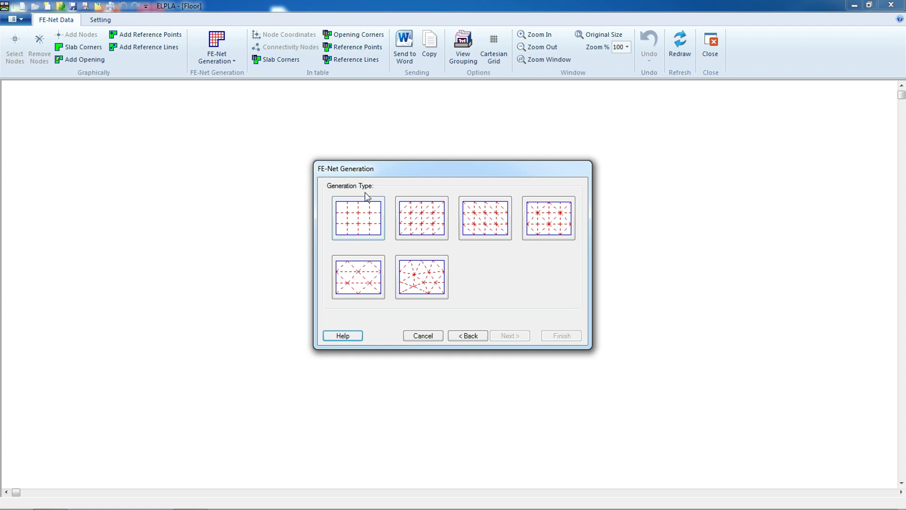
- Generate the net with the plain rectangular element pattern, accepting 7 by 6 constant grid intervals of 1 m
{"action": "left_click", "coordinate": [362, 222]}
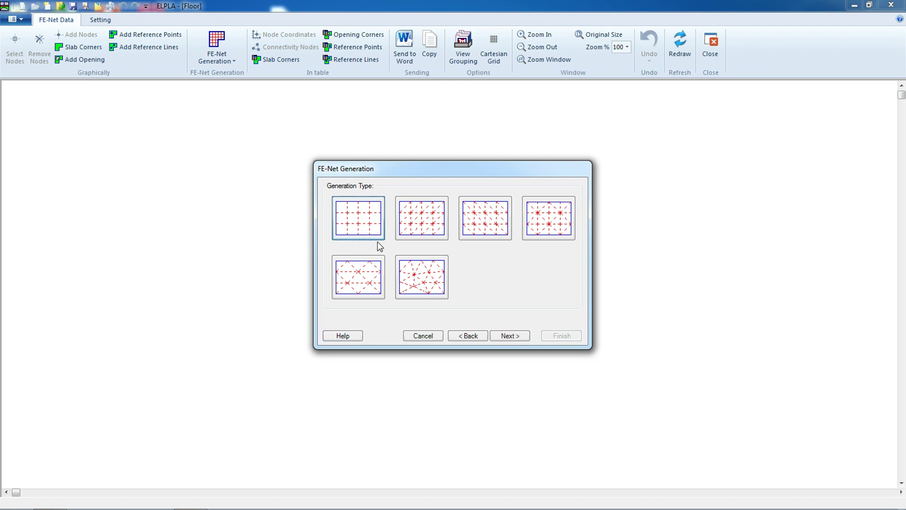
{"action": "left_click", "coordinate": [510, 335]}
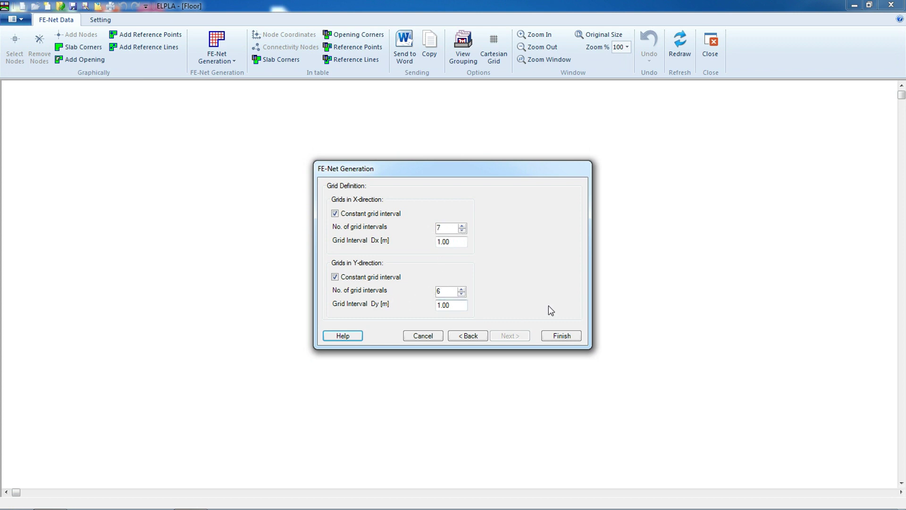
{"action": "left_click", "coordinate": [561, 336]}
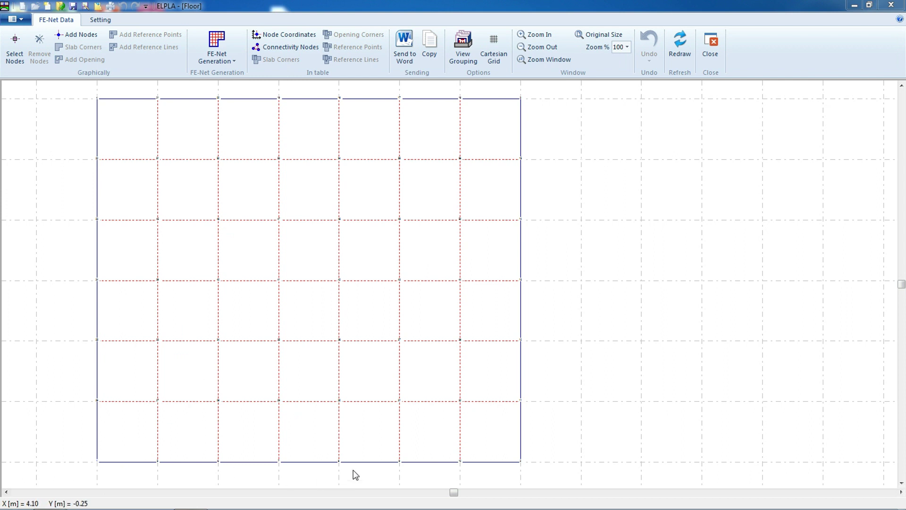
- Remove the four leftmost nodes on the slab's lower edge, then save and close the FE-Net data
{"action": "left_click", "coordinate": [97, 461]}
{"action": "left_click", "coordinate": [158, 462]}
{"action": "left_click", "coordinate": [218, 461]}
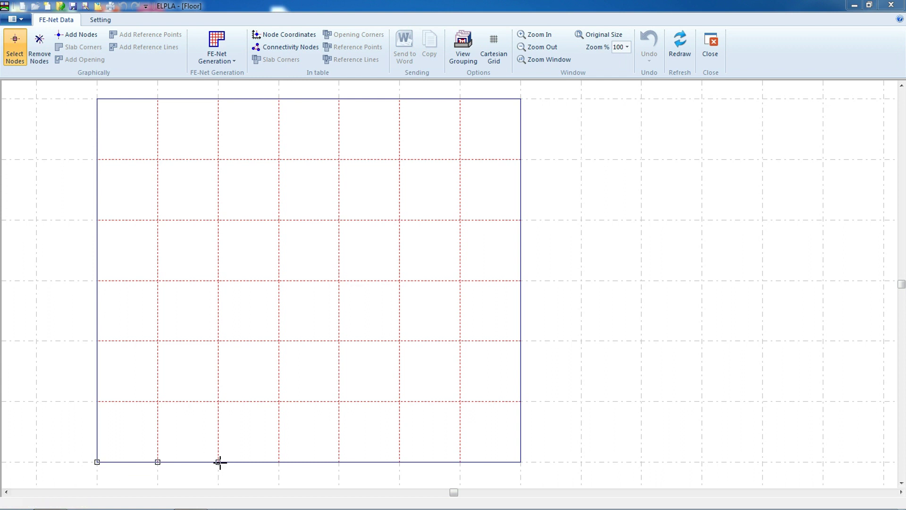
{"action": "left_click", "coordinate": [278, 461]}
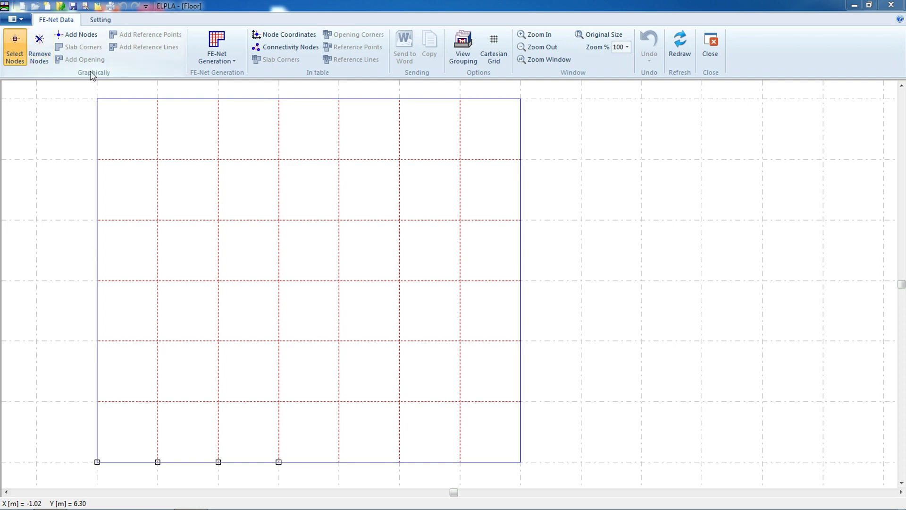
{"action": "left_click", "coordinate": [42, 50]}
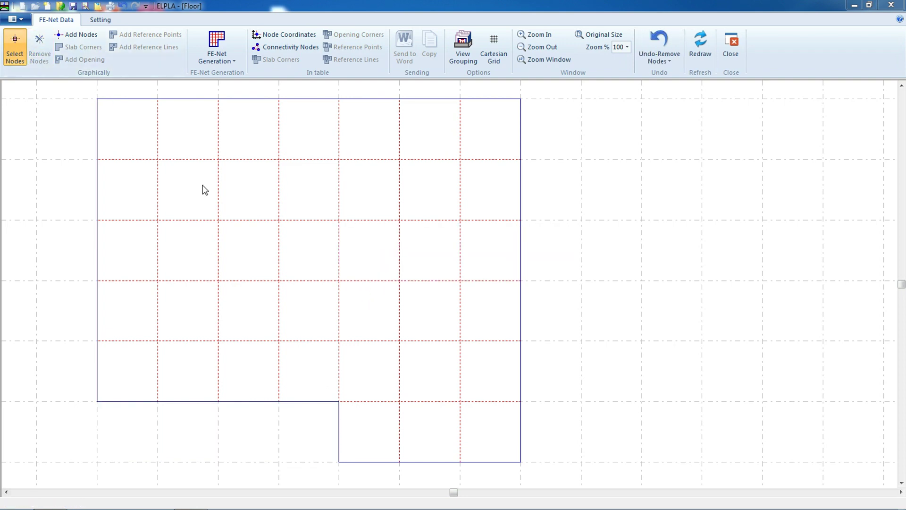
{"action": "left_click", "coordinate": [74, 8]}
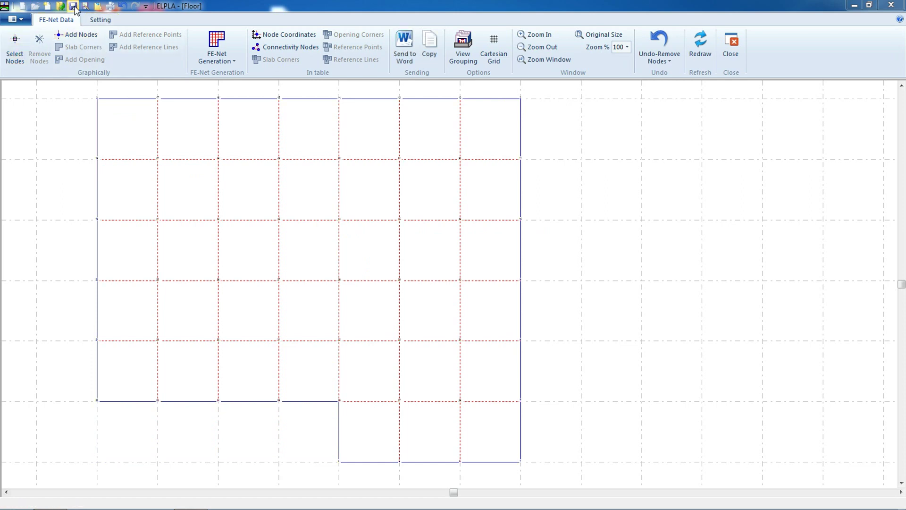
{"action": "left_click", "coordinate": [737, 45]}
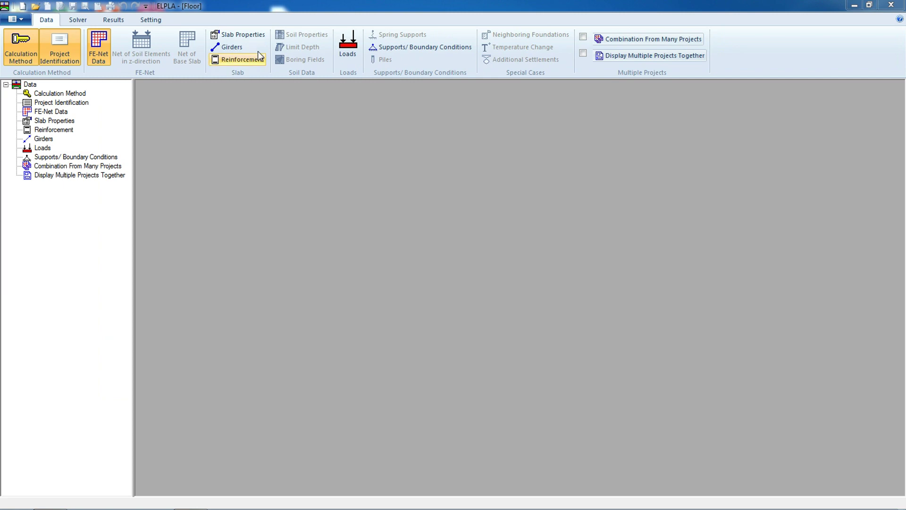
- Open the slab properties and accept a slab material unit weight of 25 kN/m3
{"action": "left_click", "coordinate": [223, 35]}
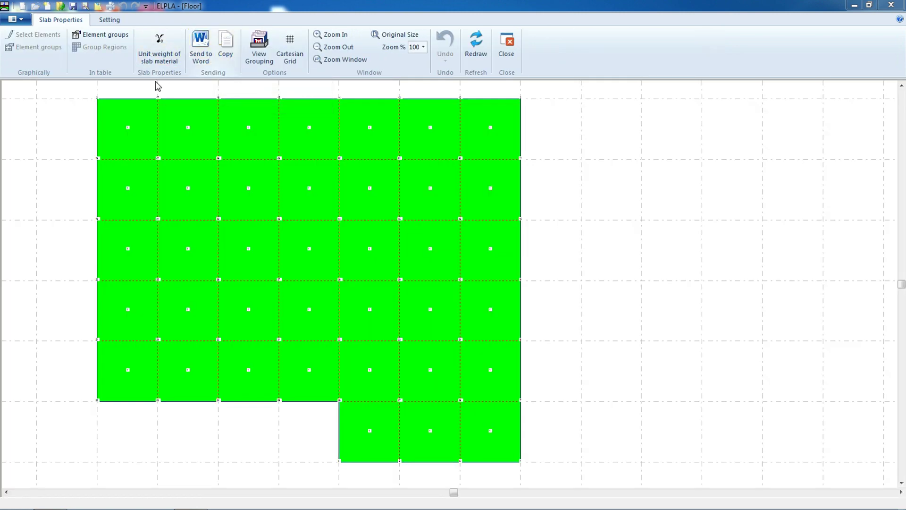
{"action": "left_click", "coordinate": [160, 42]}
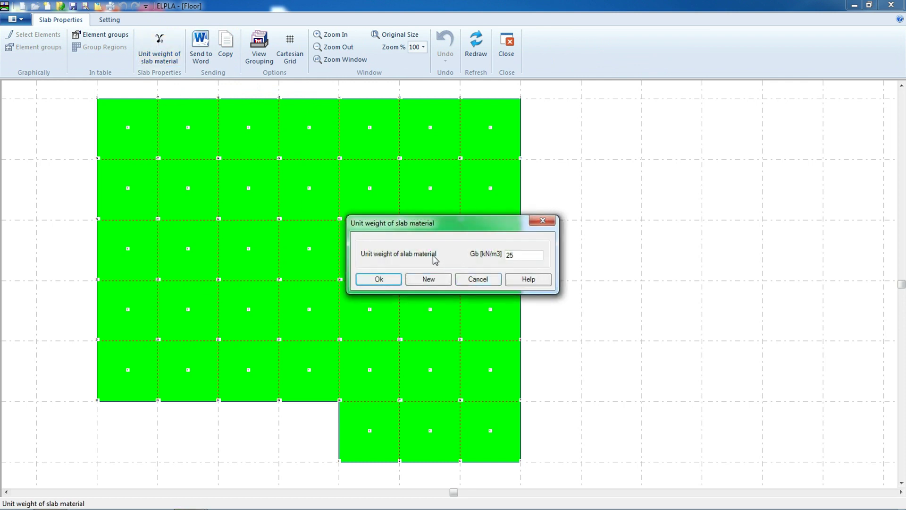
{"action": "left_click", "coordinate": [379, 279]}
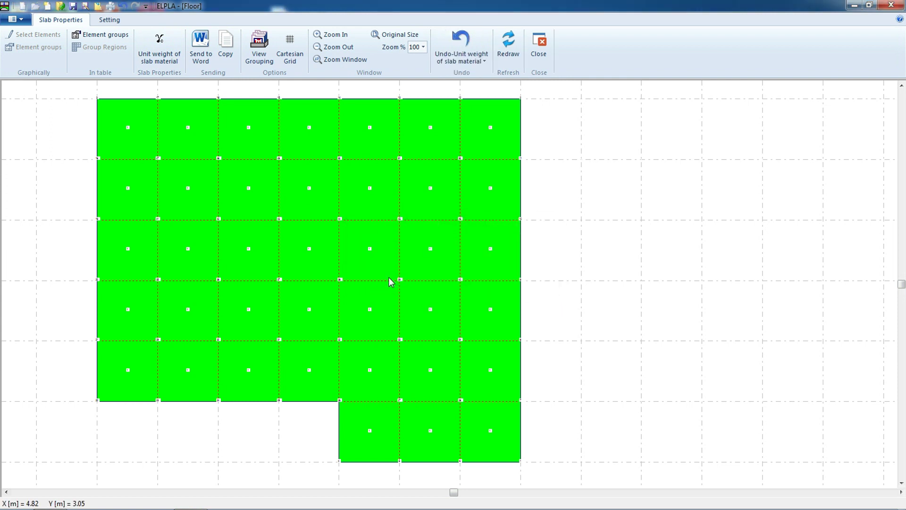
- Set element group 1 to thickness 0.1 m, Poisson's ratio 0.2 and E-modulus 3.2E+07 kN/m2, then save and close the slab properties
{"action": "left_click", "coordinate": [90, 39]}
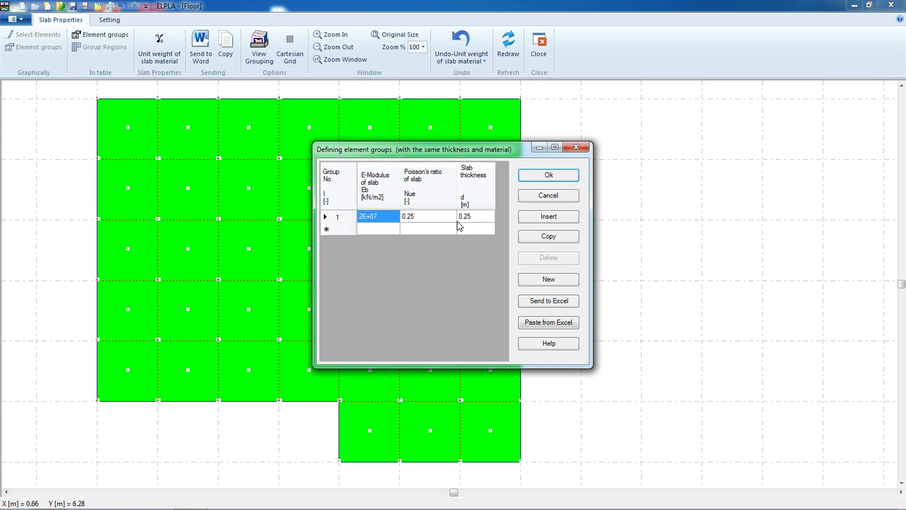
{"action": "left_click", "coordinate": [472, 217]}
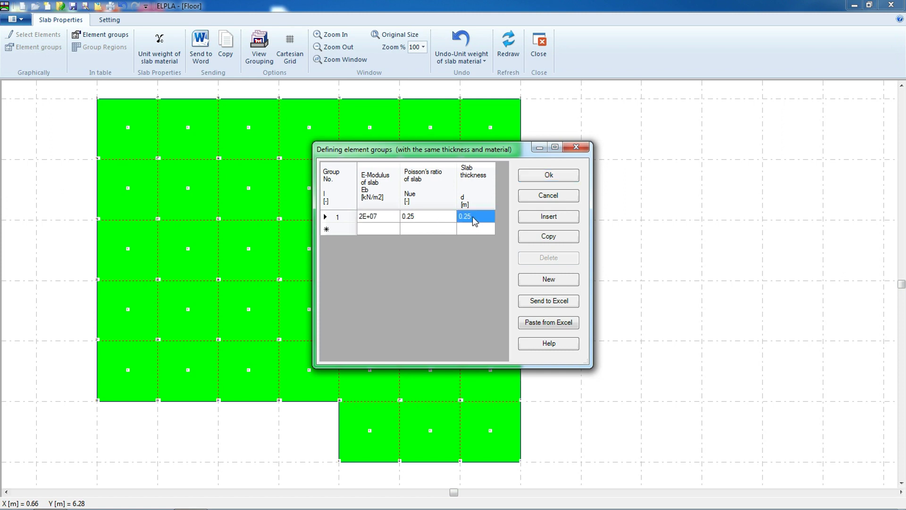
{"action": "type", "text": "0.1"}
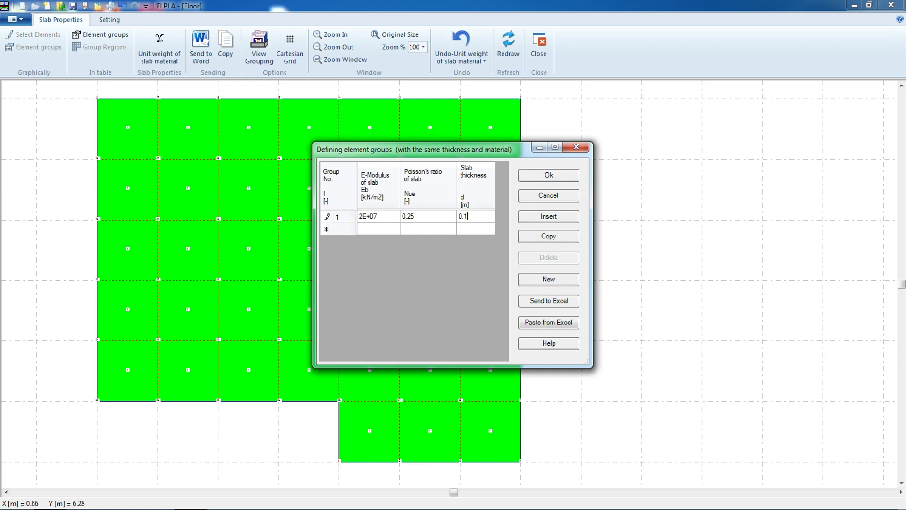
{"action": "left_click", "coordinate": [431, 217]}
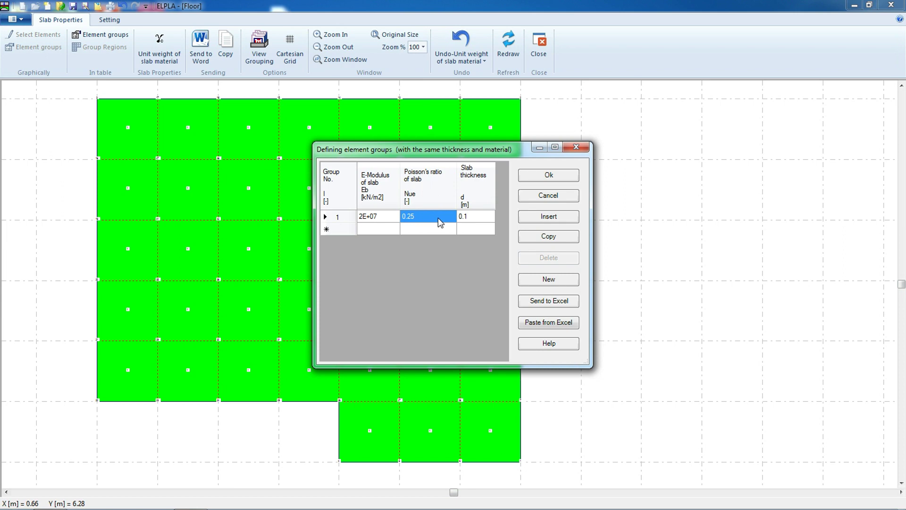
{"action": "type", "text": "0.2"}
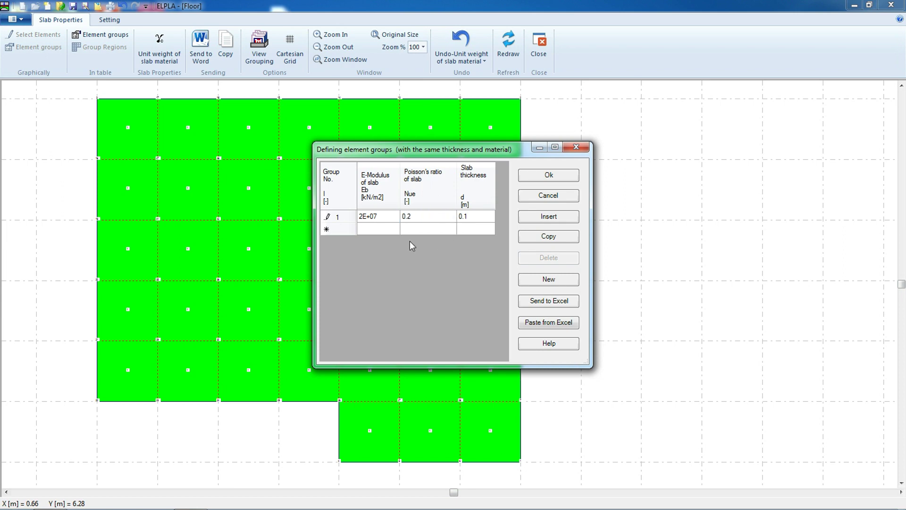
{"action": "left_click", "coordinate": [377, 216]}
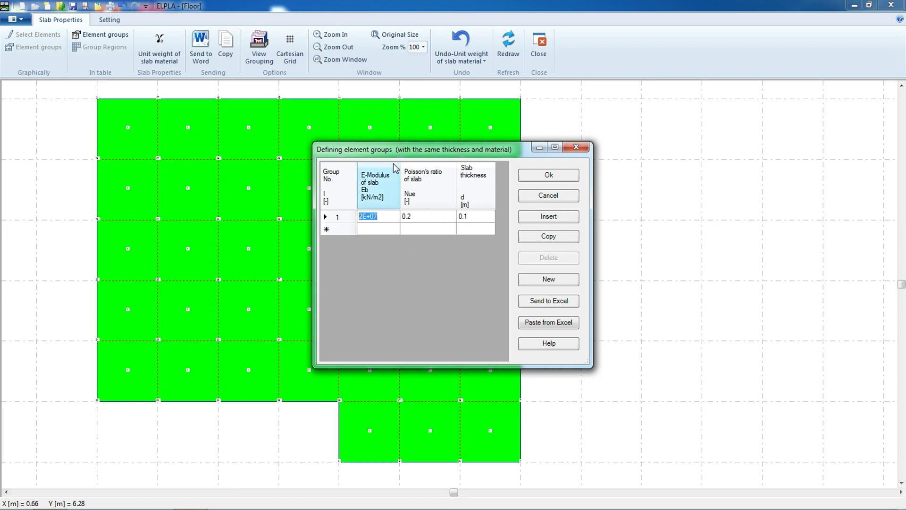
{"action": "left_click_drag", "start_coordinate": [363, 216], "coordinate": [356, 222]}
{"action": "type", "text": "3.2"}
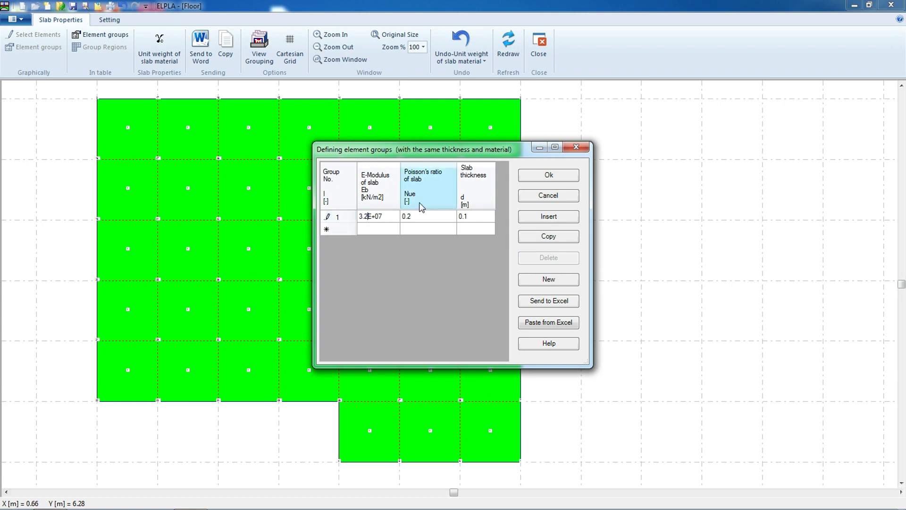
{"action": "left_click", "coordinate": [538, 176]}
{"action": "left_click", "coordinate": [73, 6]}
{"action": "left_click", "coordinate": [526, 51]}
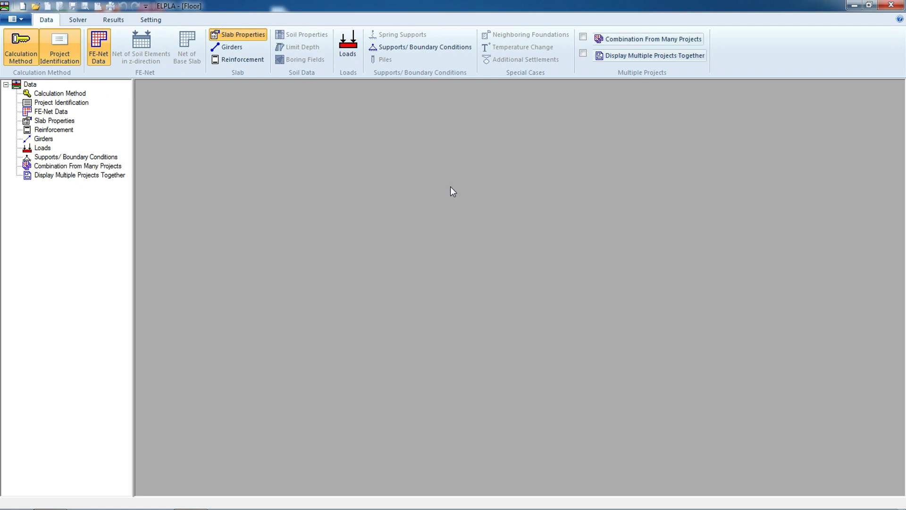
- Open the girder data and define the girder groups with a rectangular cross section
{"action": "left_click", "coordinate": [224, 49]}
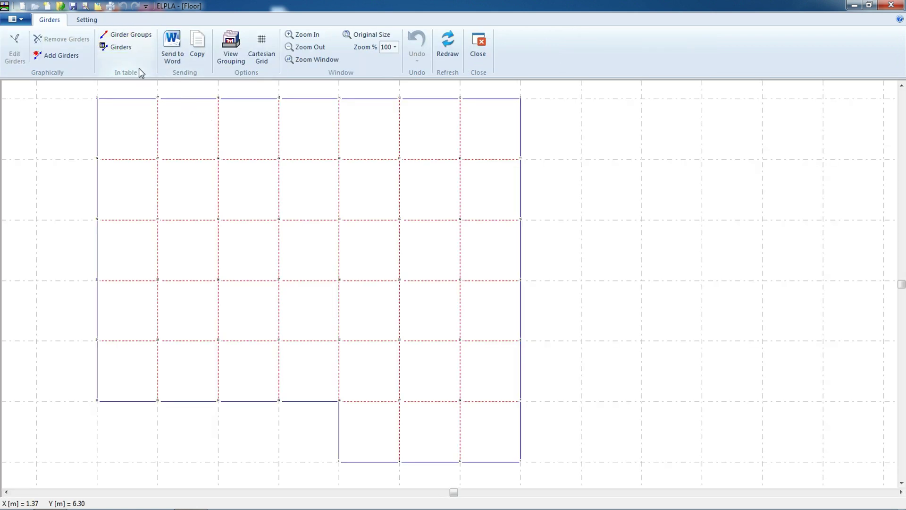
{"action": "left_click", "coordinate": [131, 36]}
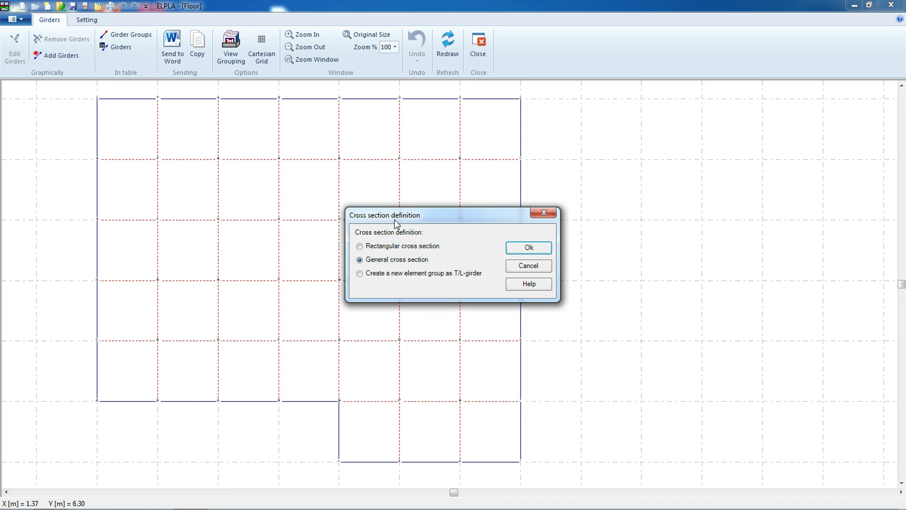
{"action": "left_click", "coordinate": [399, 247]}
{"action": "left_click", "coordinate": [520, 254]}
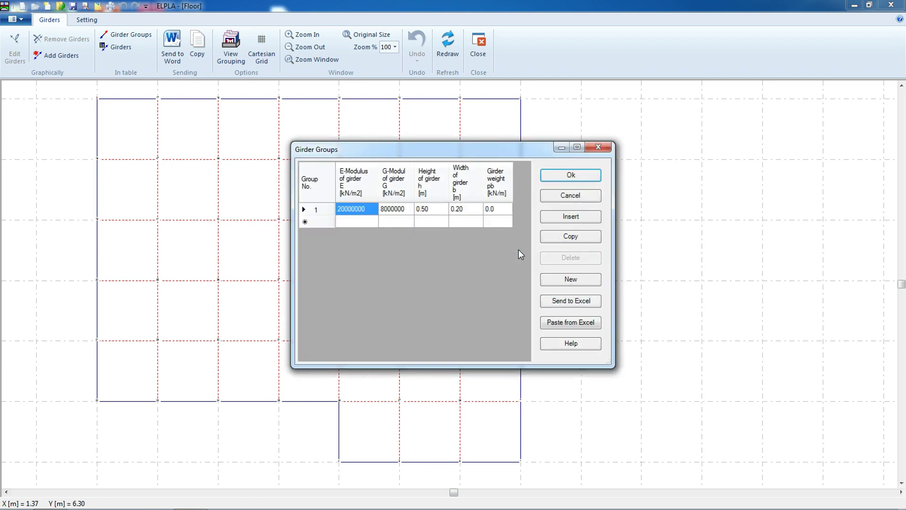
- Set girder group 1's E-modulus to 3.2E07 kN/m2 and G-modulus to 1.3E07 kN/m2
{"action": "left_click", "coordinate": [346, 208]}
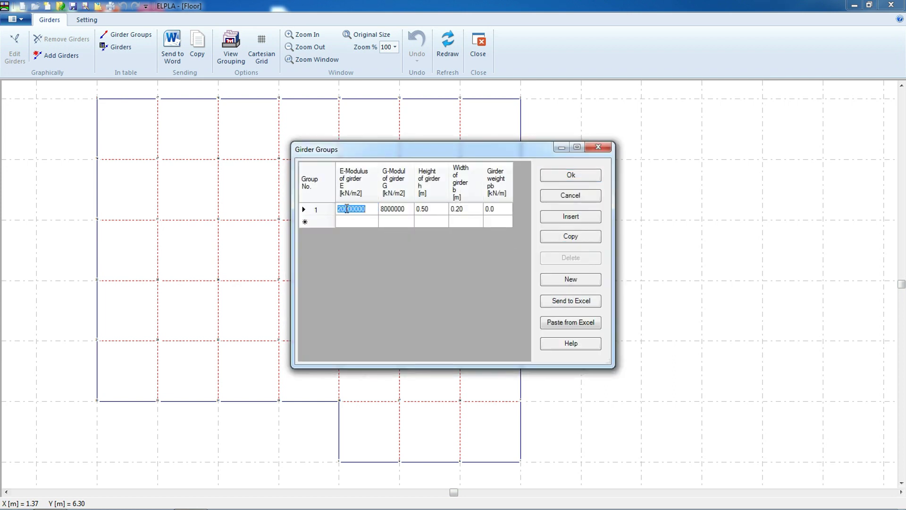
{"action": "type", "text": "3.2E07"}
{"action": "left_click", "coordinate": [395, 210]}
{"action": "type", "text": "1.3E07"}
- Set girder group 1's height to 0.6 m, width to 0.15 m and weight to 1.875 kN/m, and accept the girder groups
{"action": "left_click", "coordinate": [441, 212]}
{"action": "left_click", "coordinate": [443, 213]}
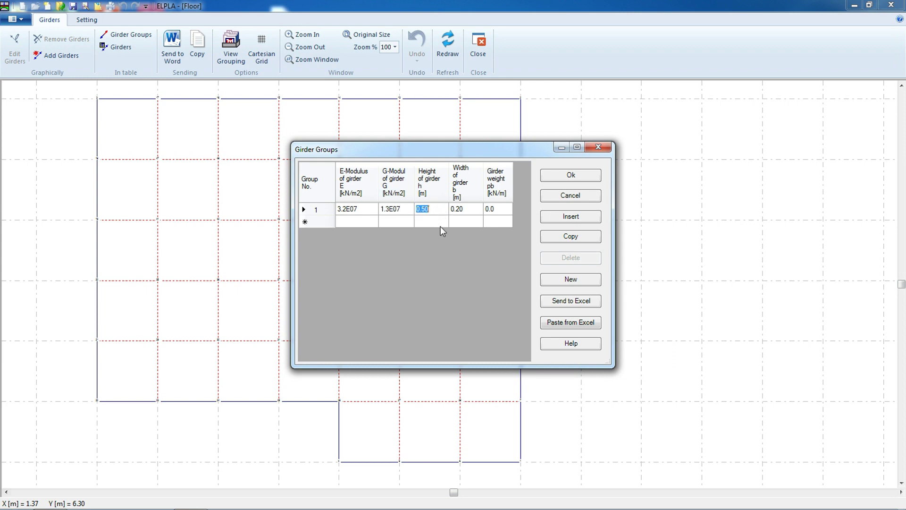
{"action": "type", "text": ".6"}
{"action": "left_click", "coordinate": [463, 217]}
{"action": "type", "text": "0.15"}
{"action": "left_click", "coordinate": [509, 210]}
{"action": "type", "text": "1.875"}
{"action": "left_click", "coordinate": [547, 180]}
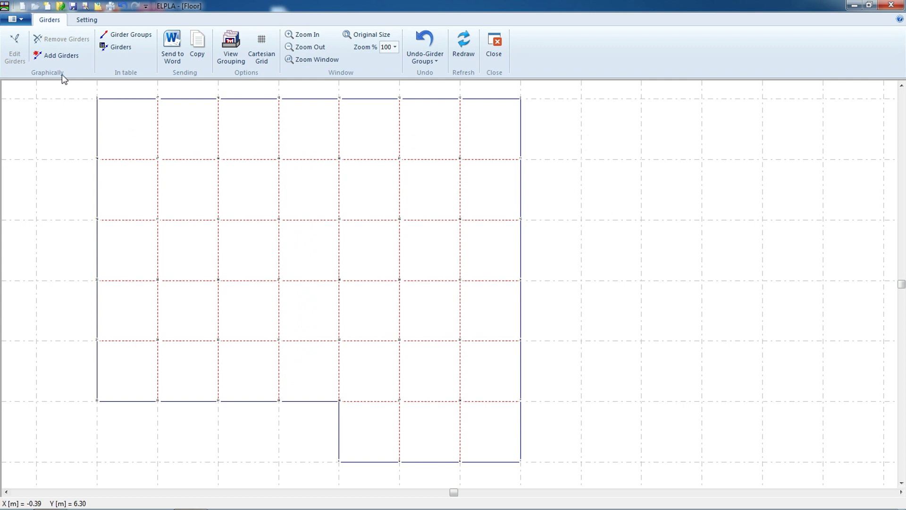
- Add a group 1 girder along the slab's entire right edge, from y = 6 m down to y = 0
{"action": "left_click", "coordinate": [42, 54]}
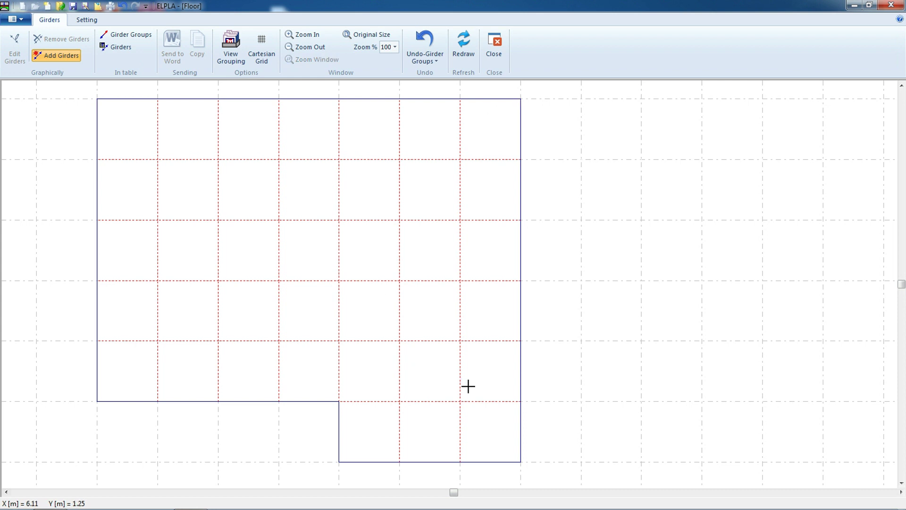
{"action": "left_click", "coordinate": [521, 462]}
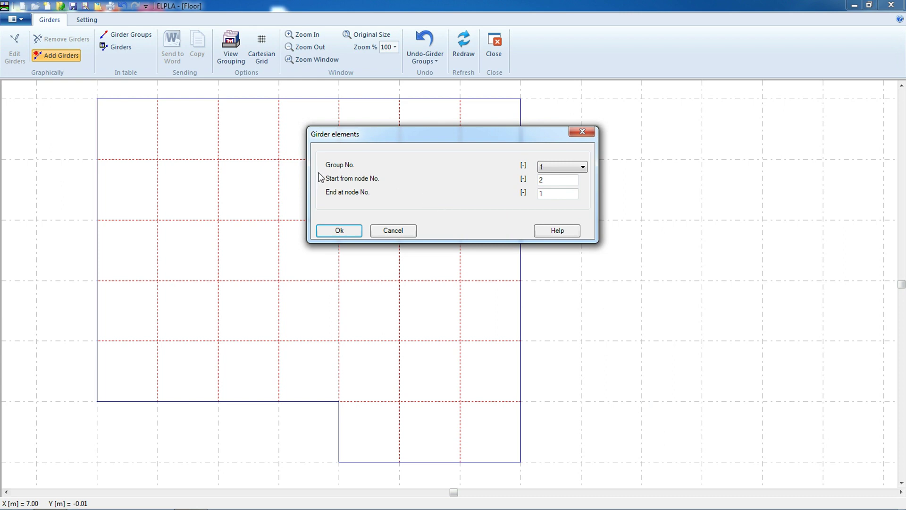
{"action": "left_click", "coordinate": [545, 170]}
{"action": "left_click", "coordinate": [561, 175]}
{"action": "left_click", "coordinate": [340, 231]}
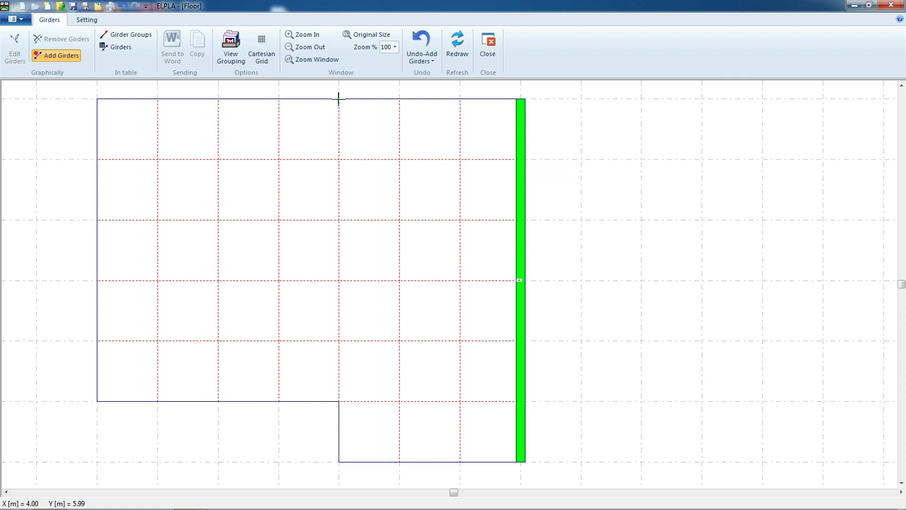
- Add group 1 girders along x = 4 m over the full slab depth and along the left edge from y = 4 m to y = 1 m
{"action": "left_click", "coordinate": [344, 462]}
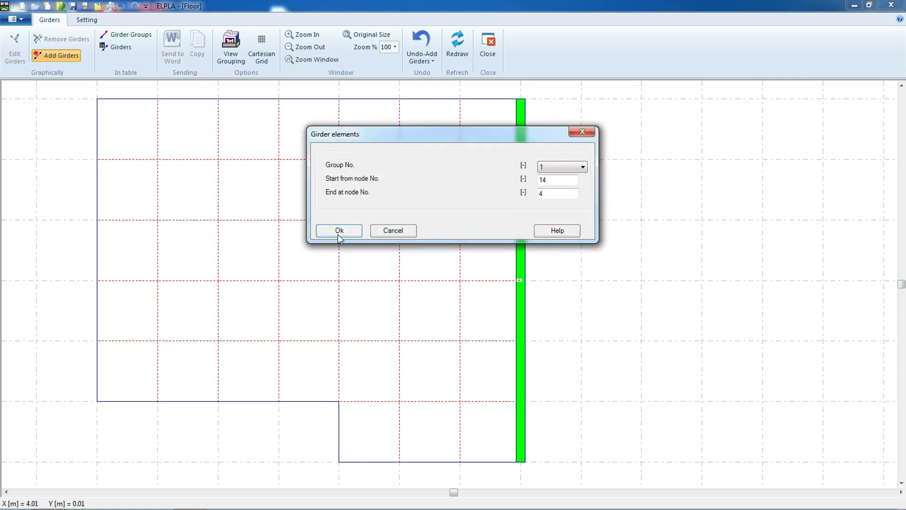
{"action": "left_click", "coordinate": [339, 231]}
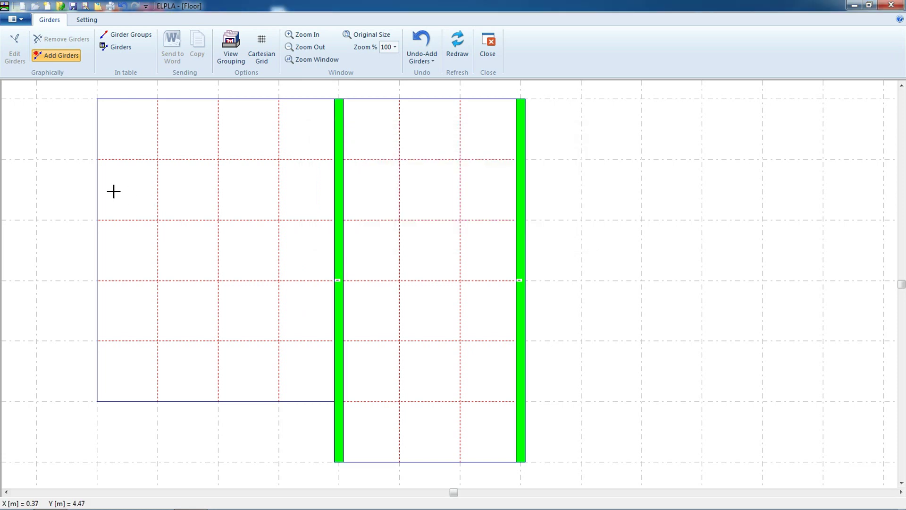
{"action": "left_click", "coordinate": [98, 220]}
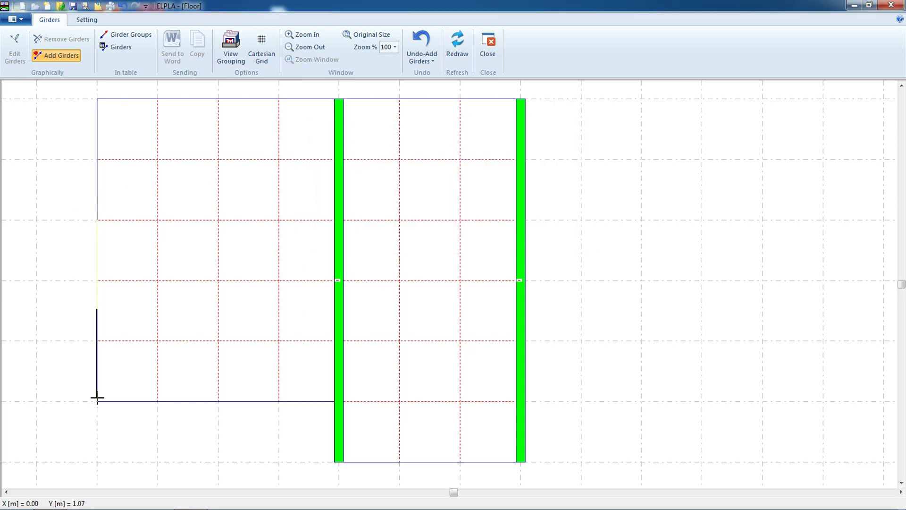
{"action": "left_click", "coordinate": [98, 401]}
{"action": "left_click", "coordinate": [339, 230]}
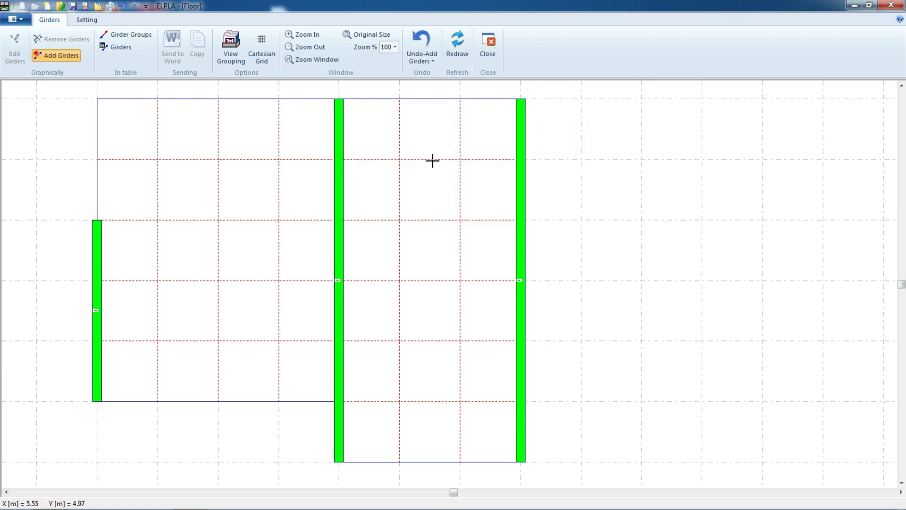
- Add group 1 girders along y = 6 m from x = 7 m to x = 4 m and along y = 4 m over the full slab width
{"action": "left_click", "coordinate": [520, 99]}
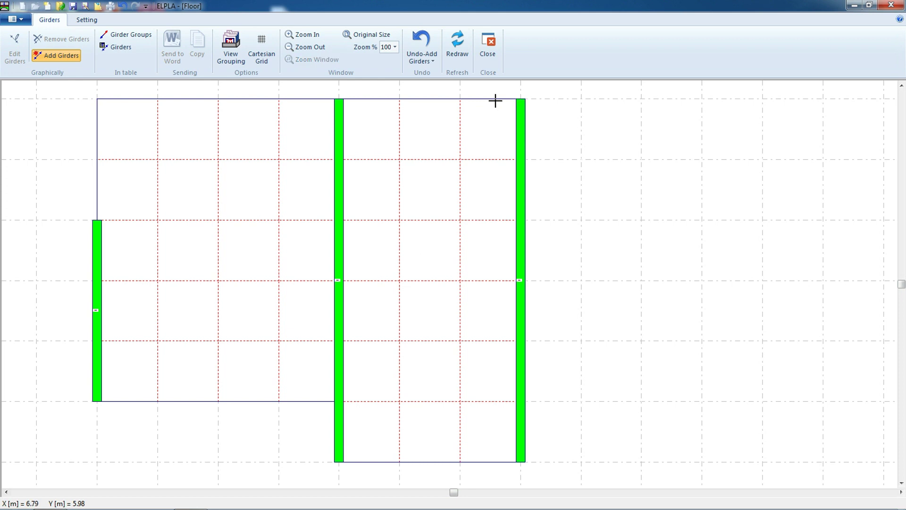
{"action": "left_click", "coordinate": [339, 99]}
{"action": "left_click", "coordinate": [338, 230]}
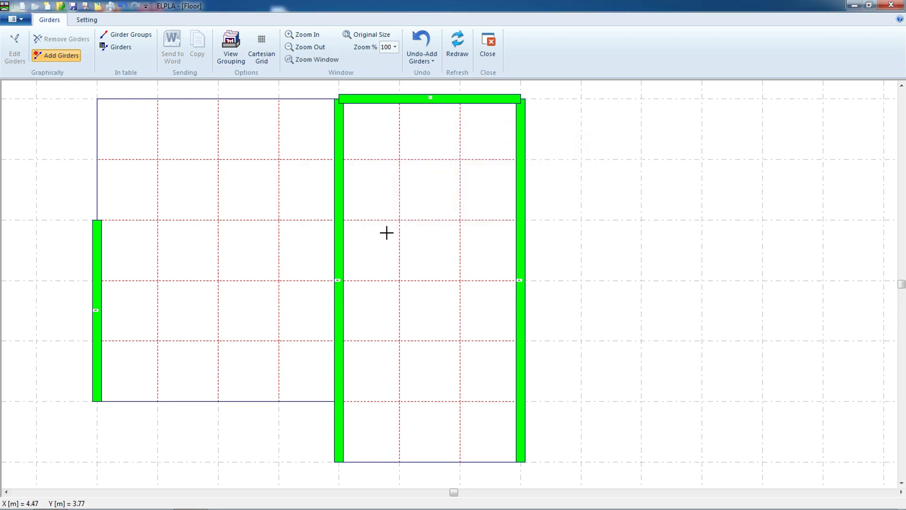
{"action": "left_click", "coordinate": [519, 221]}
{"action": "left_click", "coordinate": [97, 220]}
{"action": "left_click", "coordinate": [338, 230]}
- Add a group 1 girder along y = 1 m from x = 4 m to x = 0
{"action": "left_click", "coordinate": [338, 401]}
{"action": "left_click", "coordinate": [97, 400]}
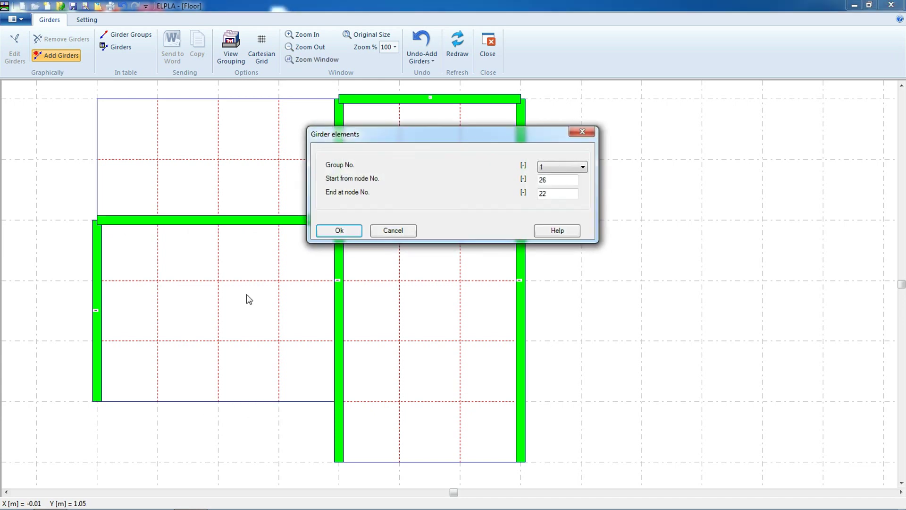
{"action": "left_click", "coordinate": [342, 229]}
- Add a group 1 girder along y = 0 from x = 7 m to x = 4 m, and save and close the girder data
{"action": "left_click", "coordinate": [521, 461]}
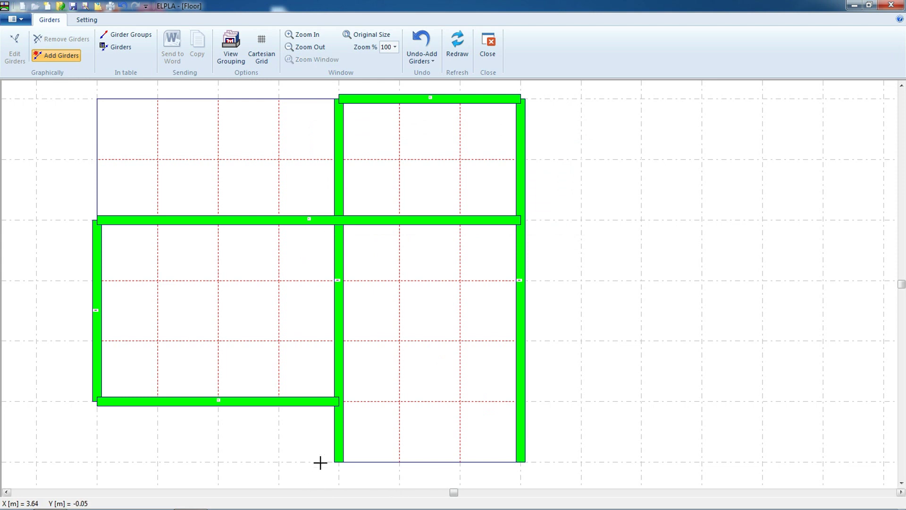
{"action": "left_click", "coordinate": [338, 461]}
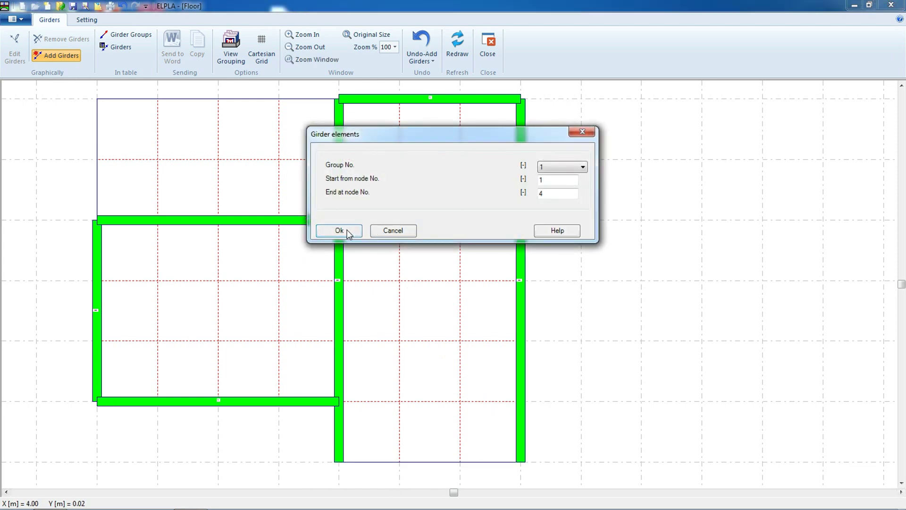
{"action": "left_click", "coordinate": [348, 231]}
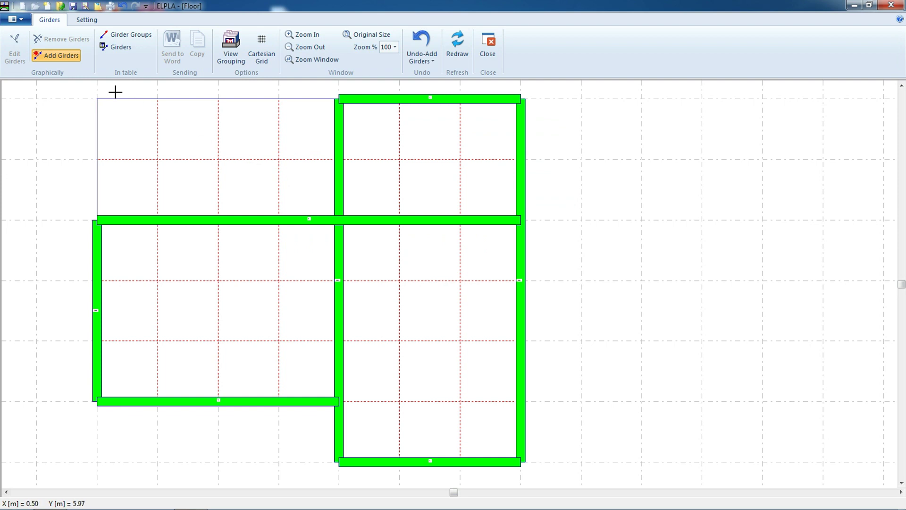
{"action": "left_click", "coordinate": [74, 6]}
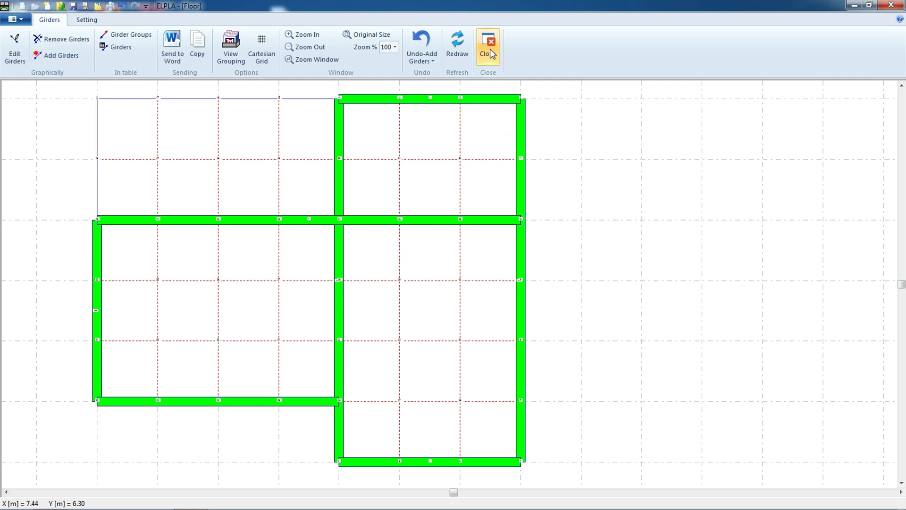
{"action": "left_click", "coordinate": [489, 51]}
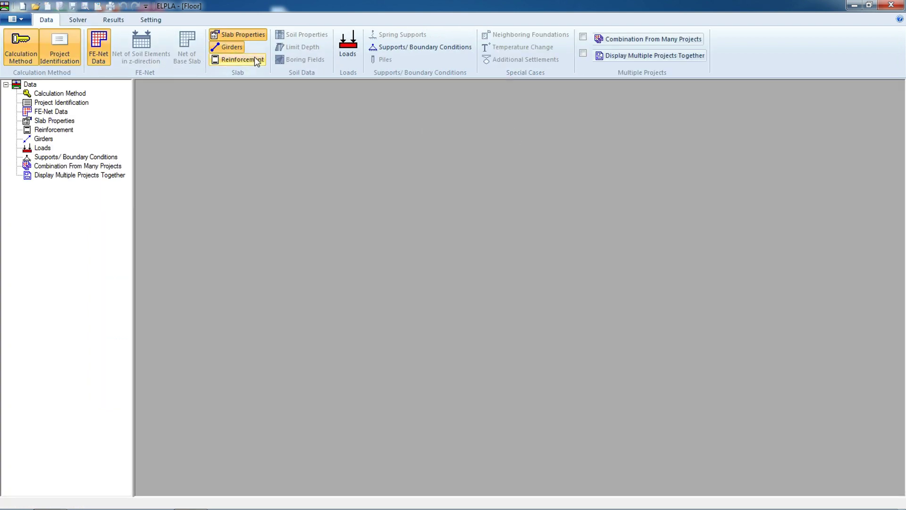
- Define the slab reinforcement with design code EC 2, concrete grade C 30/37 and steel grade BSt 500, and save it
{"action": "left_click", "coordinate": [226, 64]}
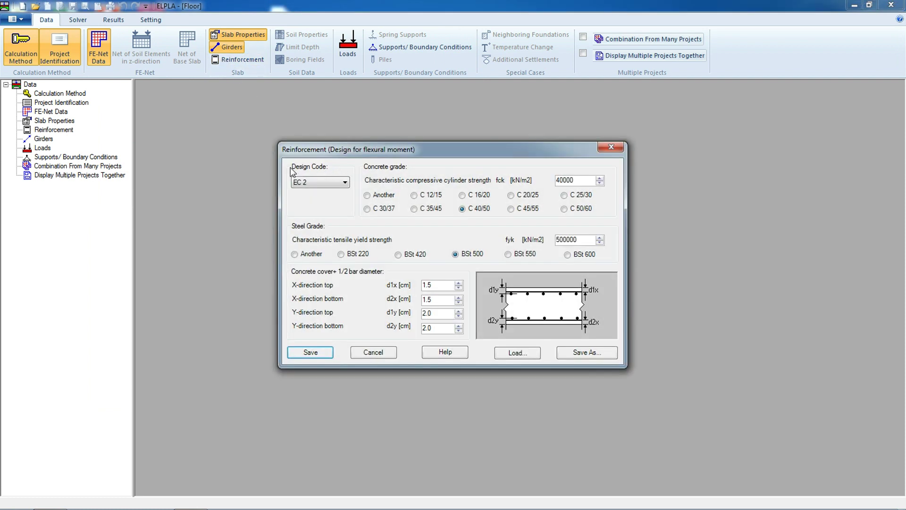
{"action": "left_click", "coordinate": [324, 183]}
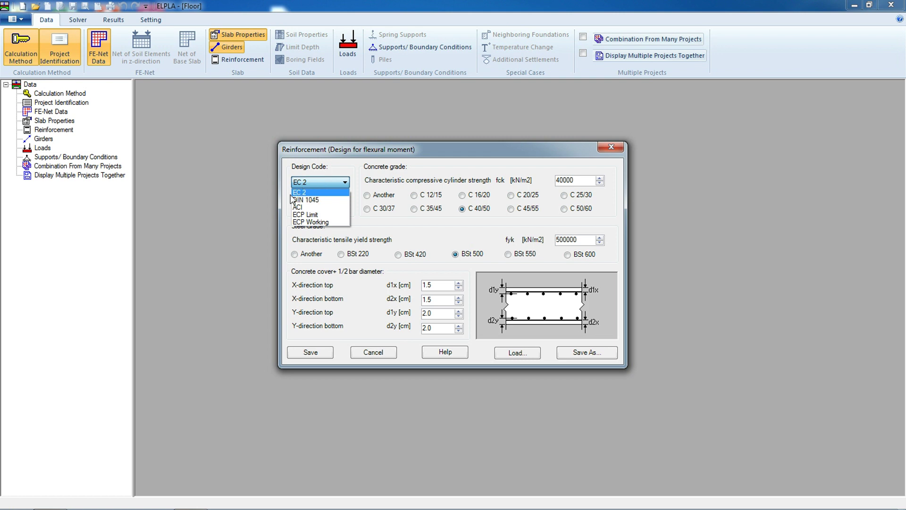
{"action": "left_click", "coordinate": [310, 194]}
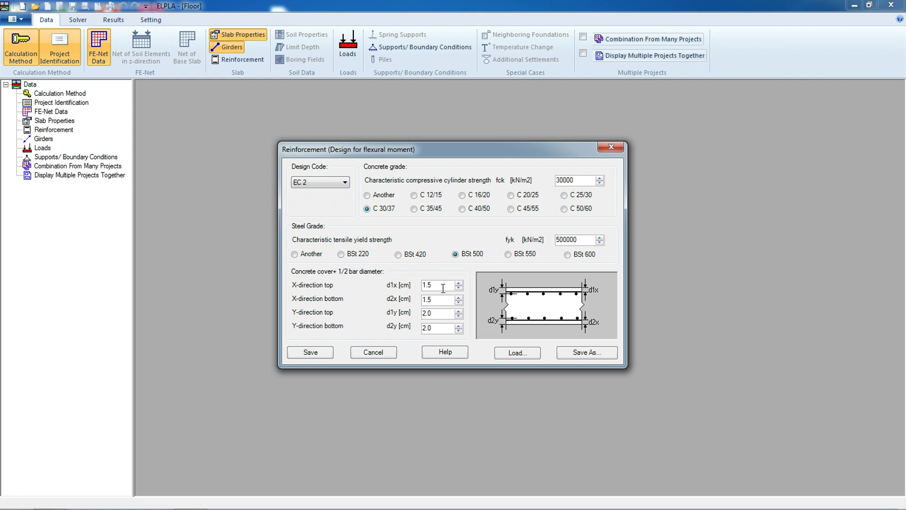
{"action": "left_click", "coordinate": [314, 353]}
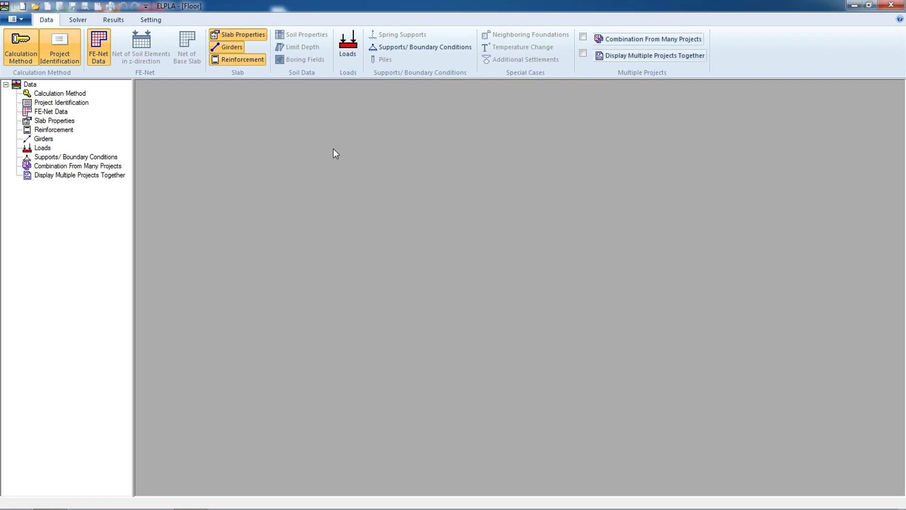
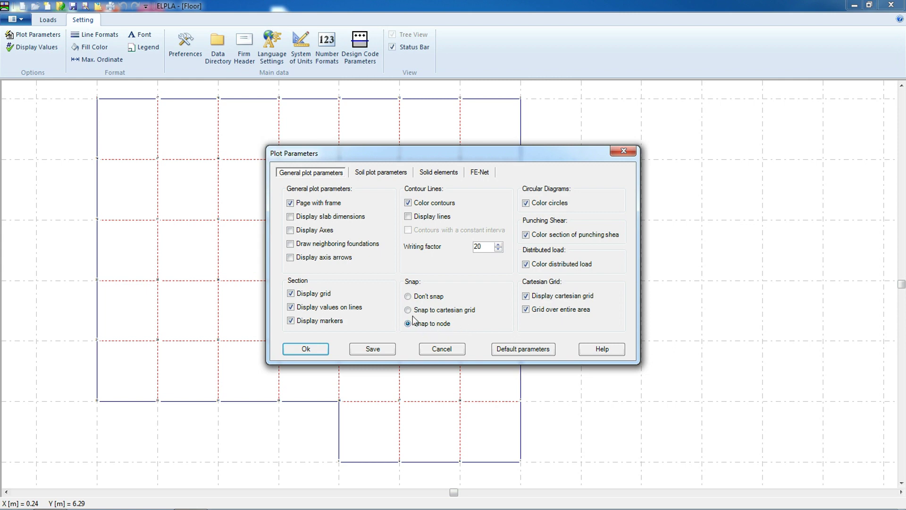
- Accept snapping to nodes in the plot parameters and display the girder system in the loads view
{"action": "left_click", "coordinate": [315, 349]}
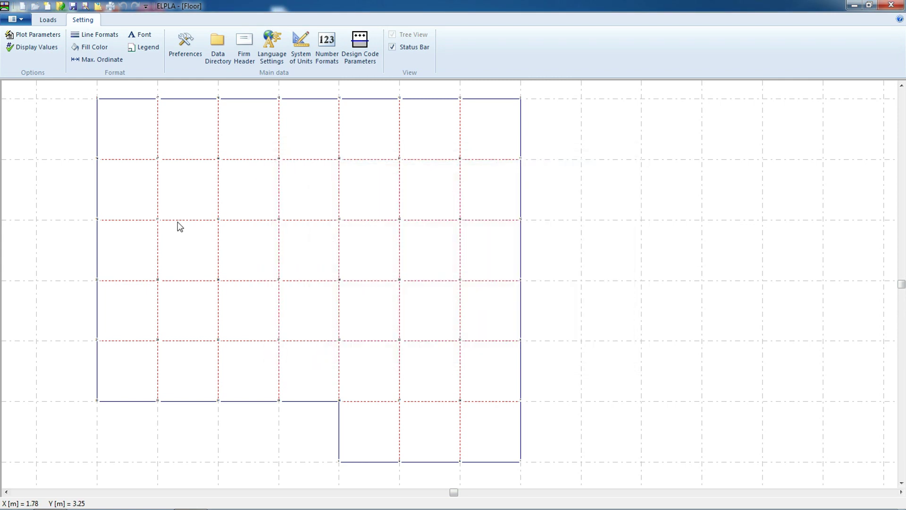
{"action": "left_click", "coordinate": [50, 21]}
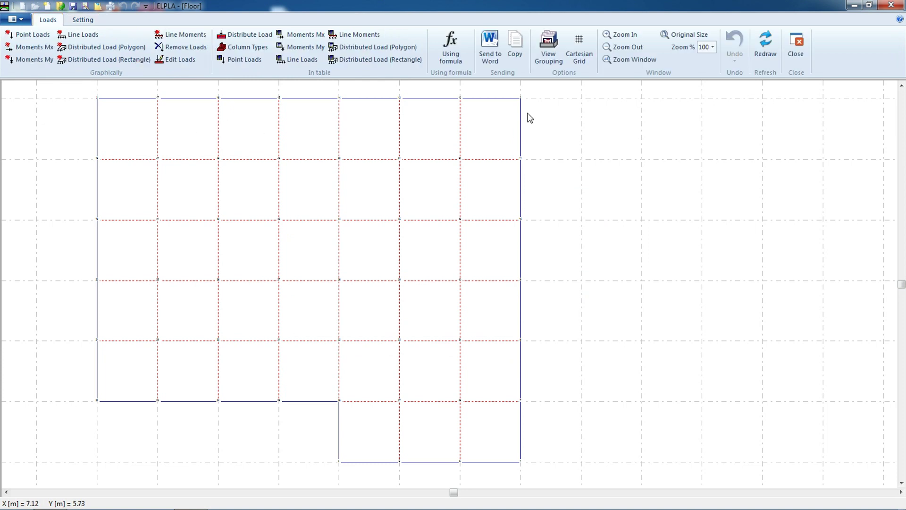
{"action": "left_click", "coordinate": [545, 60]}
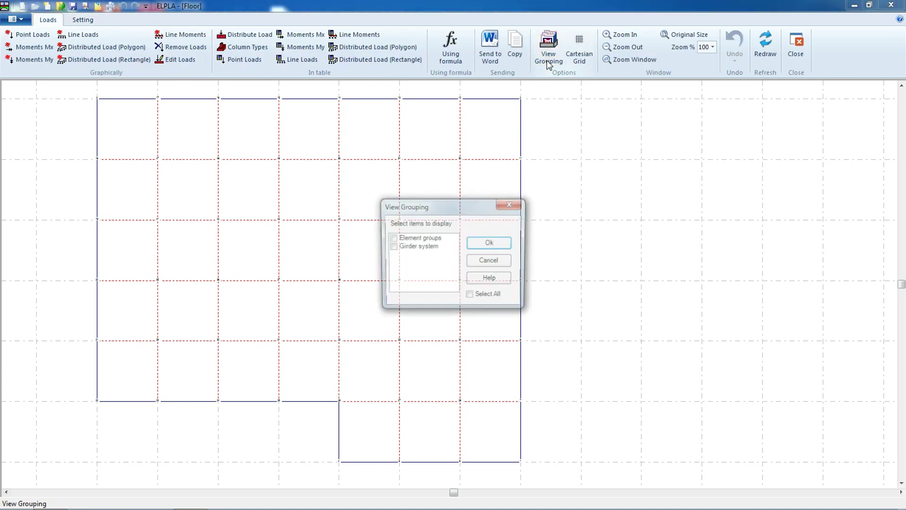
{"action": "left_click", "coordinate": [428, 251]}
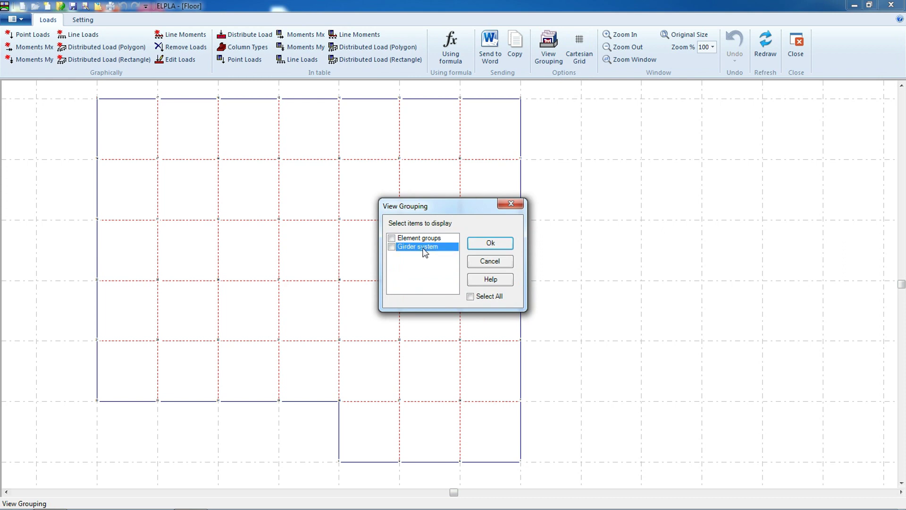
{"action": "left_click", "coordinate": [486, 245]}
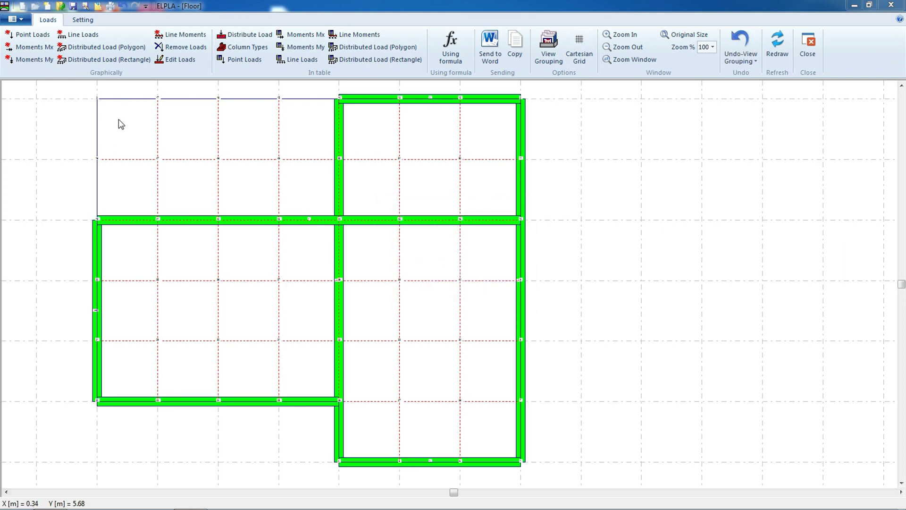
- Add a rectangular distributed load of 4.5 kN/m2 from x = 0, y = 6 m to x = 4 m, y = 4 m
{"action": "left_click", "coordinate": [100, 60]}
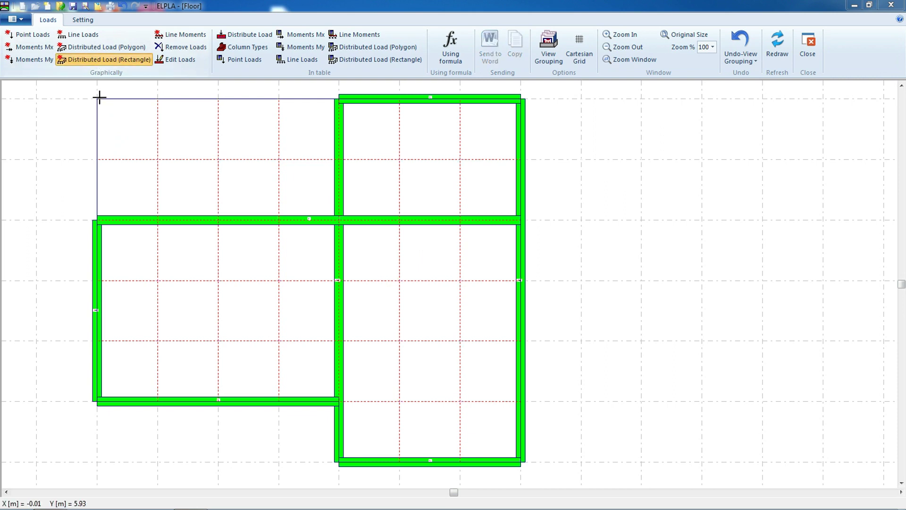
{"action": "left_click_drag", "start_coordinate": [97, 99], "coordinate": [338, 220]}
{"action": "double_click", "coordinate": [559, 161]}
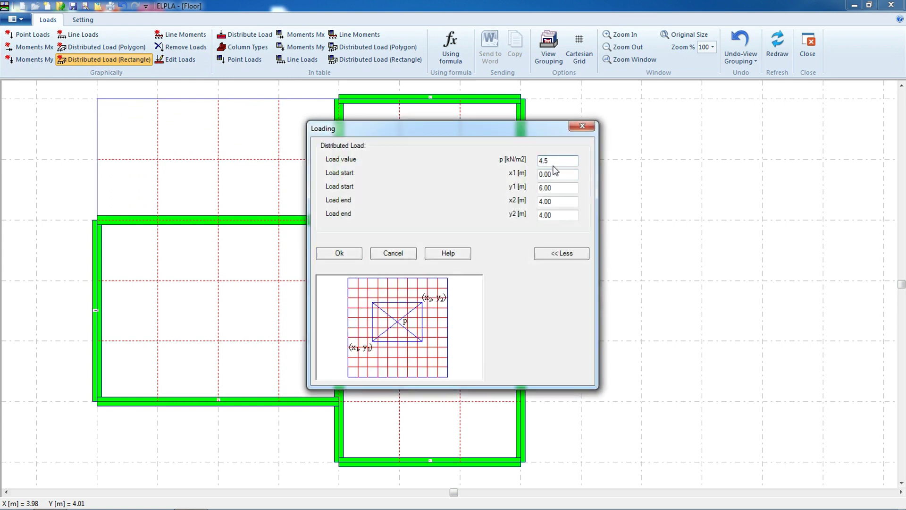
{"action": "left_click", "coordinate": [335, 254]}
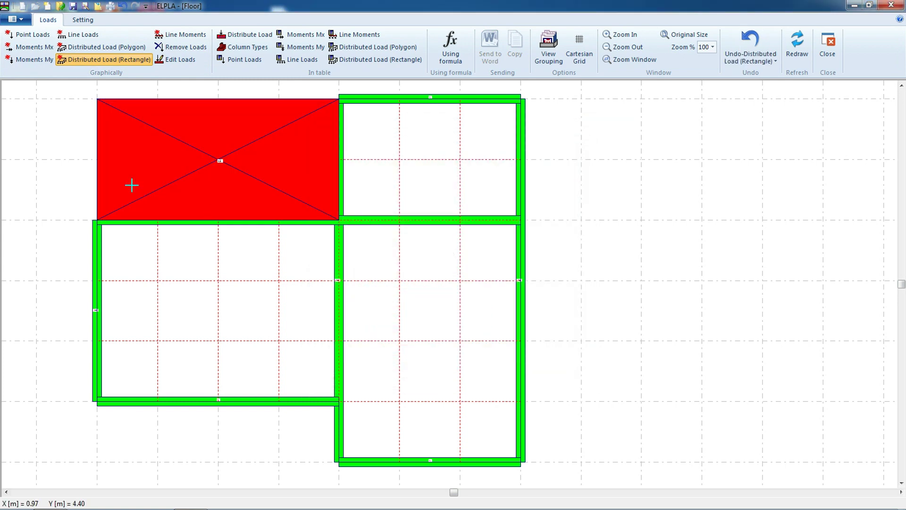
- Add a rectangular distributed load of 3.5 kN/m2 from x = 4 m, y = 6 m to x = 7 m, y = 0
{"action": "left_click", "coordinate": [99, 63]}
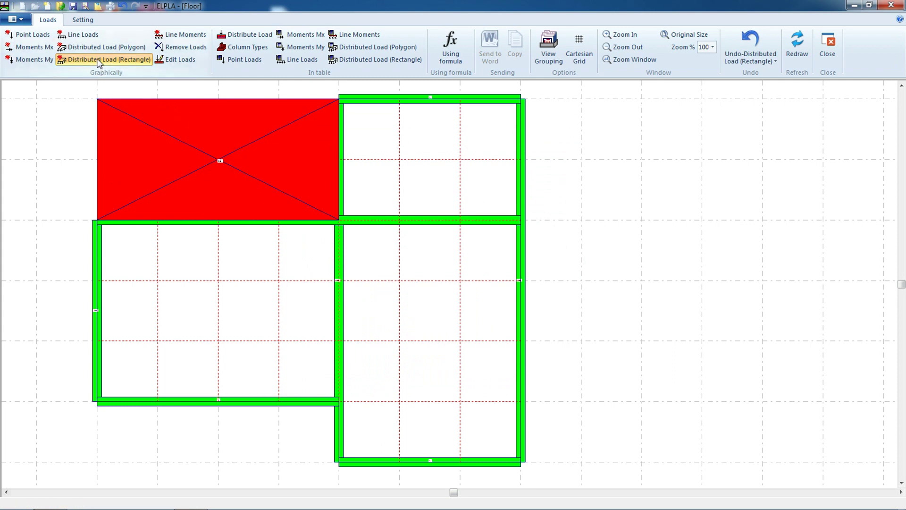
{"action": "left_click_drag", "start_coordinate": [339, 97], "coordinate": [521, 459]}
{"action": "double_click", "coordinate": [555, 159]}
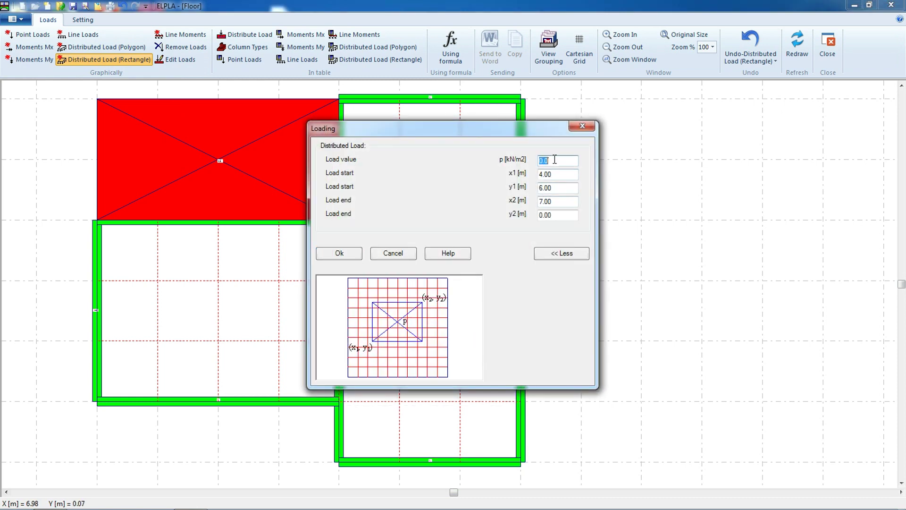
{"action": "type", "text": "3.5"}
{"action": "left_click", "coordinate": [333, 257]}
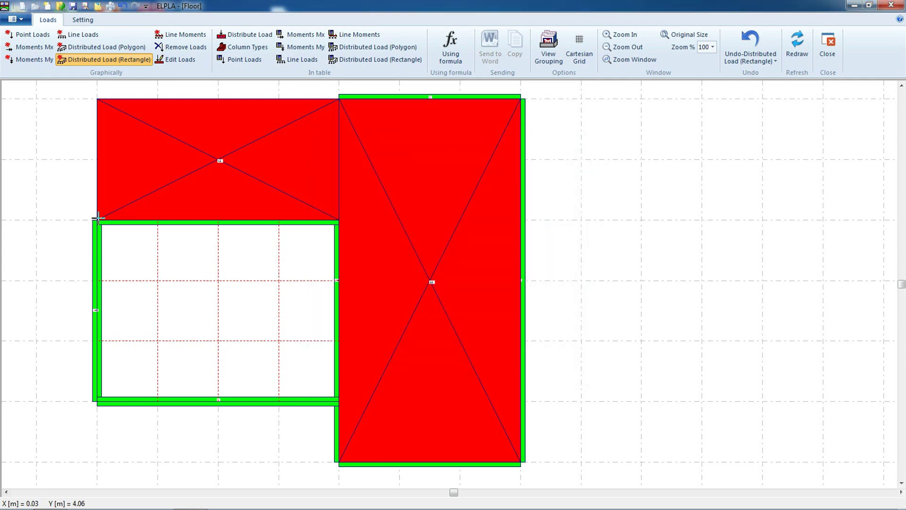
- Add a rectangular distributed load of 3.5 kN/m2 from x = 0, y = 4 m to x = 4 m, y = 1 m
{"action": "left_click_drag", "start_coordinate": [98, 221], "coordinate": [337, 401]}
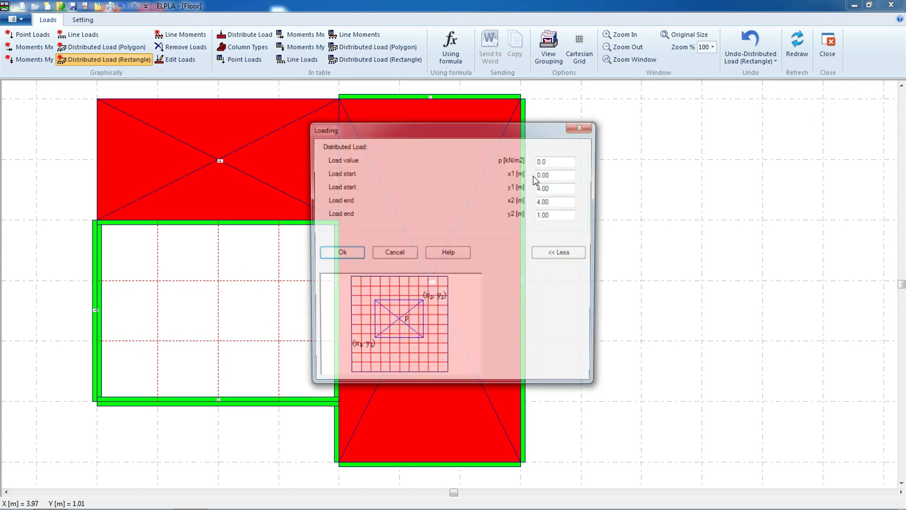
{"action": "double_click", "coordinate": [549, 165]}
{"action": "type", "text": "3"}
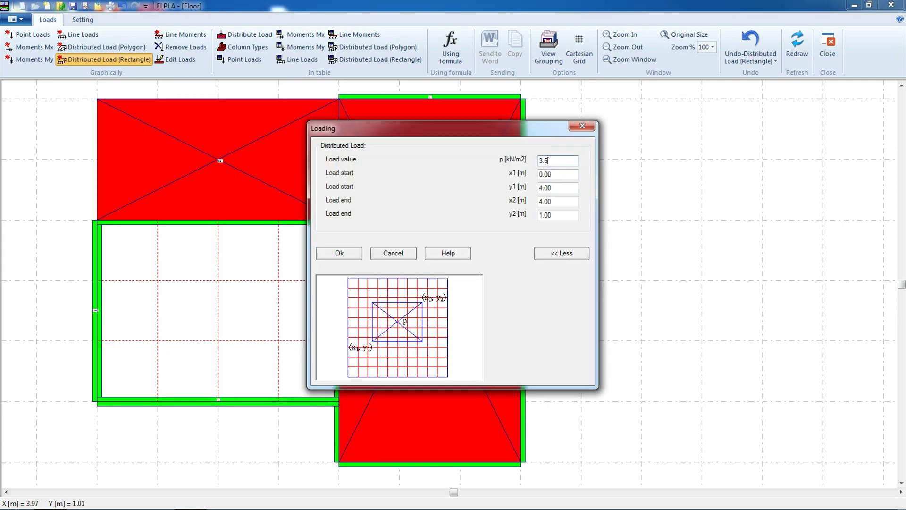
{"action": "type", "text": ".5"}
{"action": "left_click", "coordinate": [340, 253]}
- Set the font size factor for Data/Results to 3
{"action": "scroll", "coordinate": [263, 188], "scroll_direction": "up", "scroll_amount": 3}
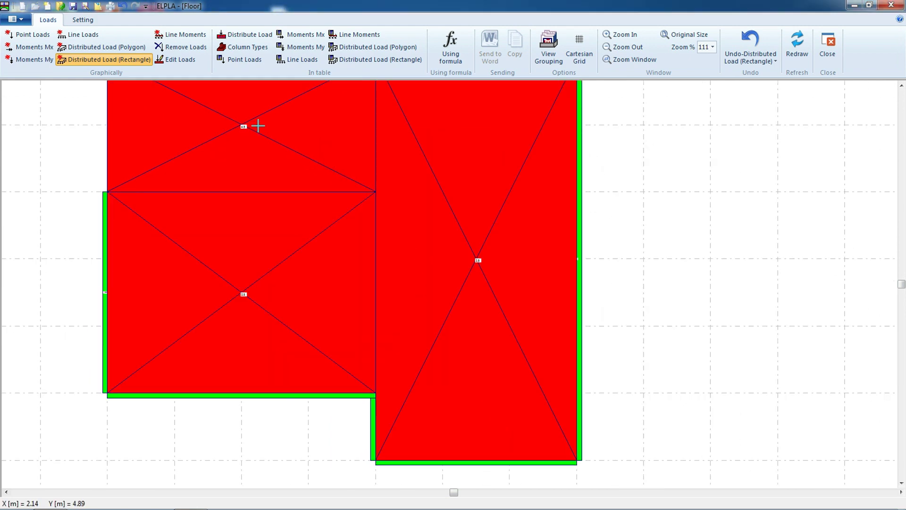
{"action": "scroll", "coordinate": [391, 209], "scroll_direction": "up", "scroll_amount": 2}
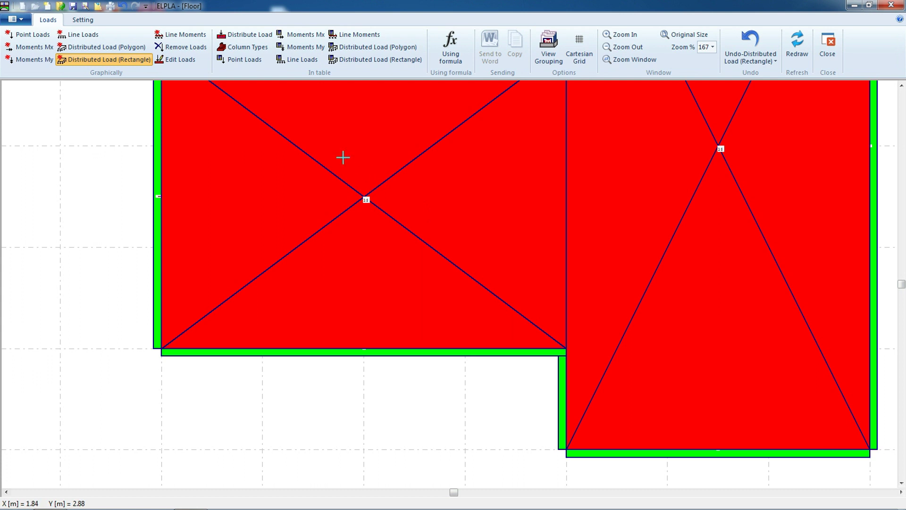
{"action": "left_click", "coordinate": [91, 25]}
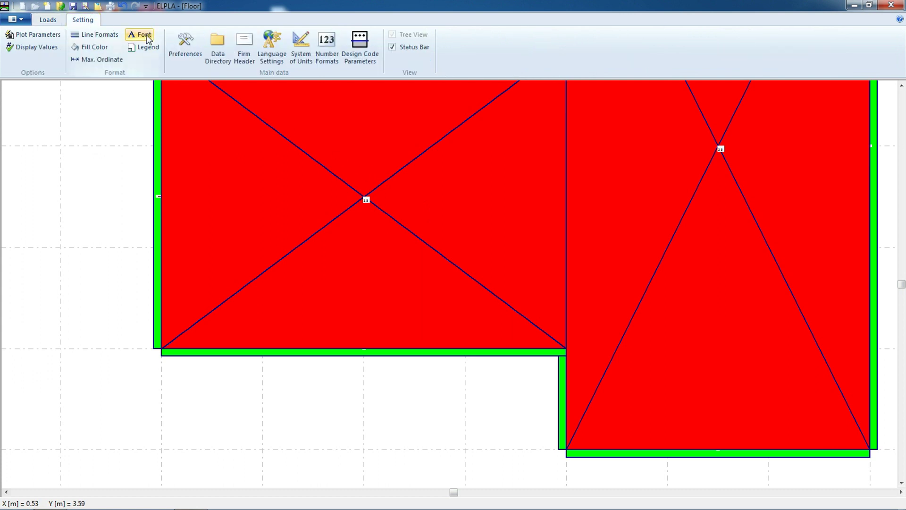
{"action": "left_click", "coordinate": [142, 35]}
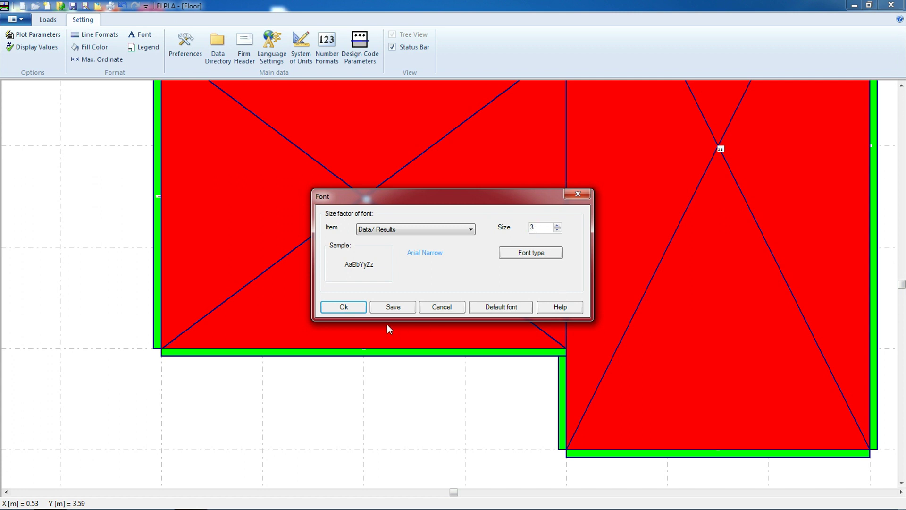
{"action": "left_click", "coordinate": [342, 307]}
{"action": "scroll", "coordinate": [349, 316], "scroll_direction": "down", "scroll_amount": 3}
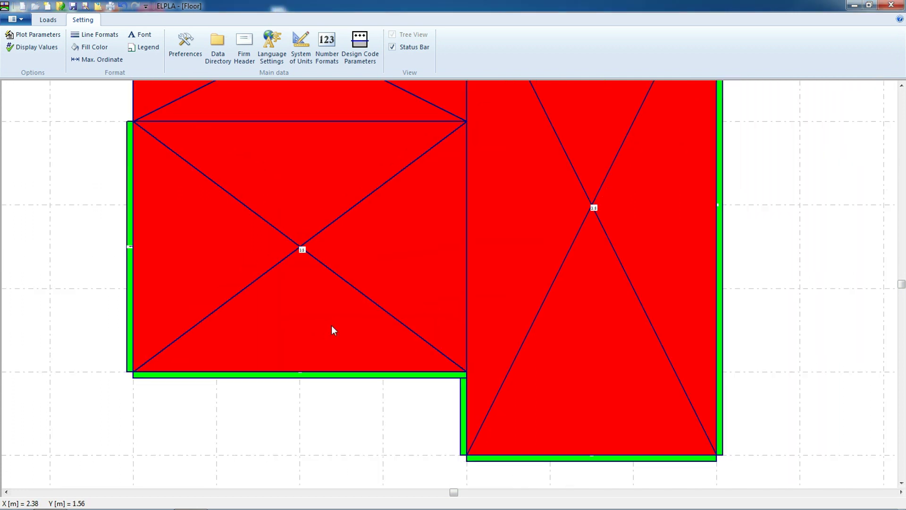
{"action": "scroll", "coordinate": [324, 312], "scroll_direction": "down", "scroll_amount": 1}
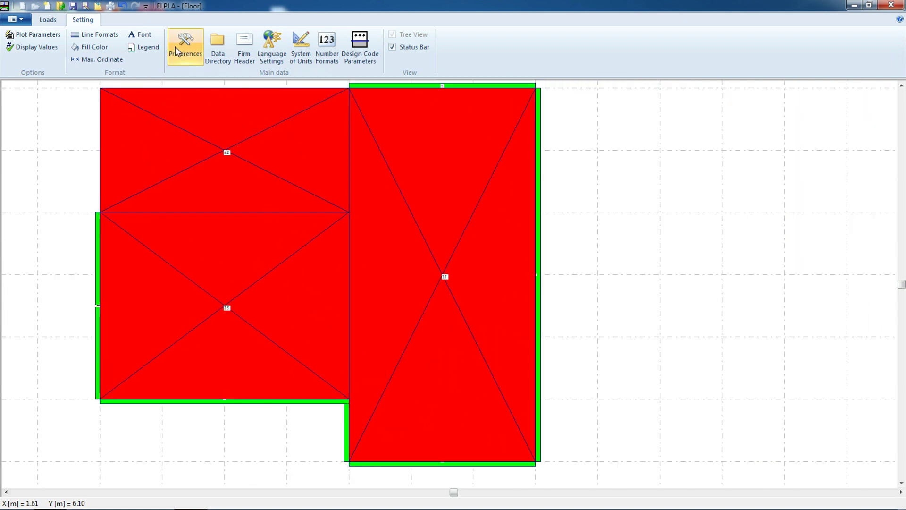
- Set the font size factor for Data/Results to 4 and save the load data
{"action": "left_click", "coordinate": [144, 36]}
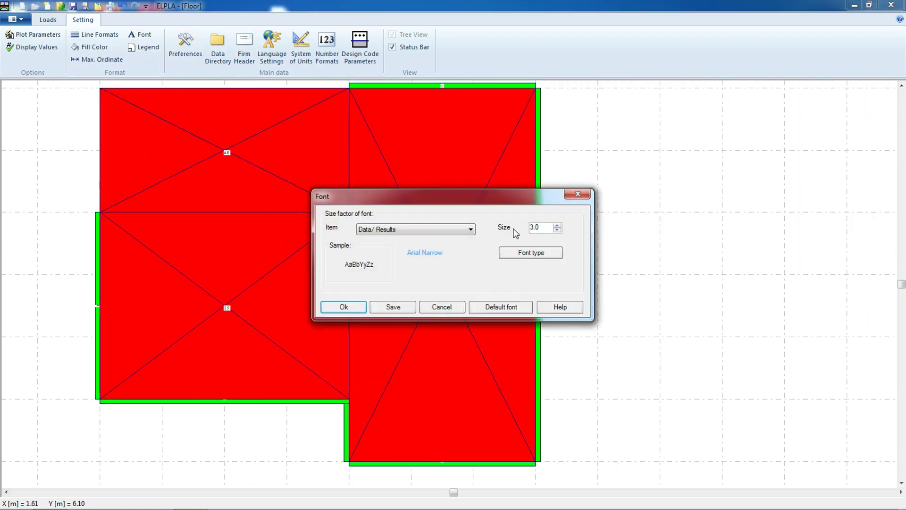
{"action": "double_click", "coordinate": [548, 225]}
{"action": "type", "text": "4"}
{"action": "left_click", "coordinate": [344, 307]}
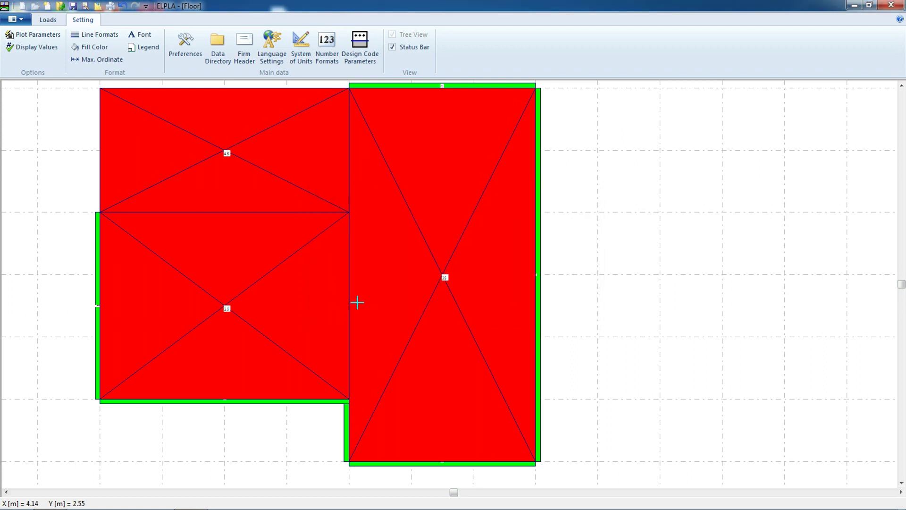
{"action": "left_click", "coordinate": [73, 5]}
{"action": "left_click", "coordinate": [48, 20]}
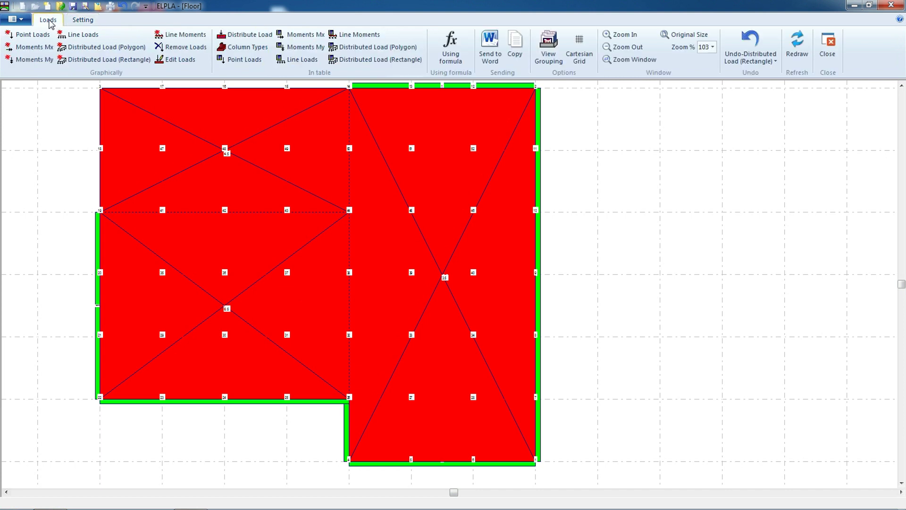
- Leave the load data, open the supports/boundary conditions data and display the girder system on the net
{"action": "left_click", "coordinate": [826, 45]}
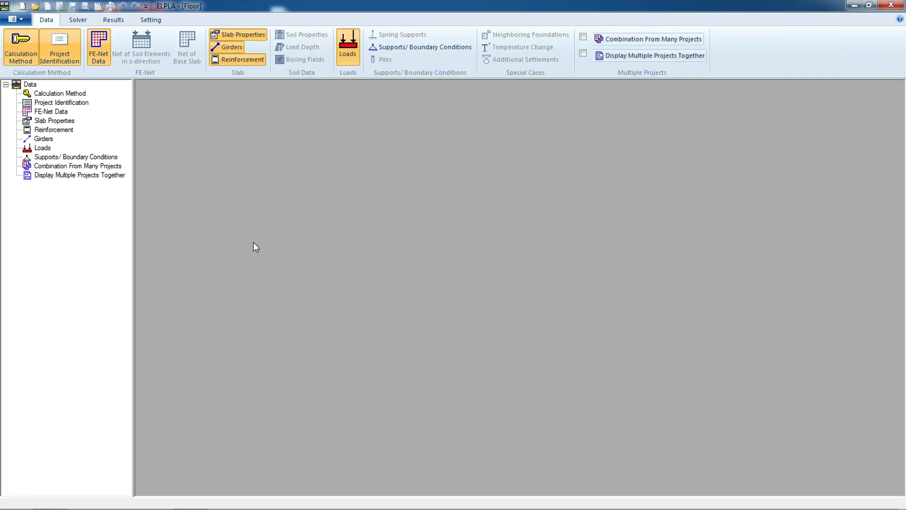
{"action": "left_click", "coordinate": [395, 51]}
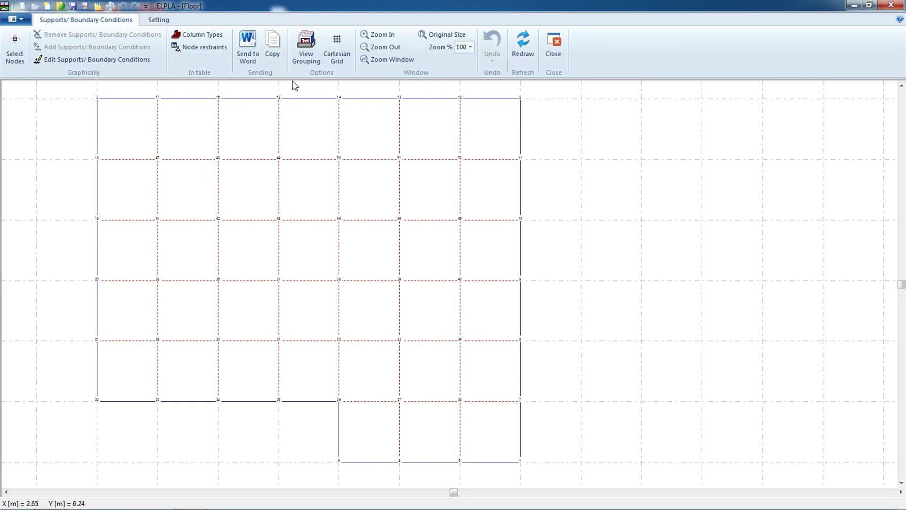
{"action": "left_click", "coordinate": [307, 57]}
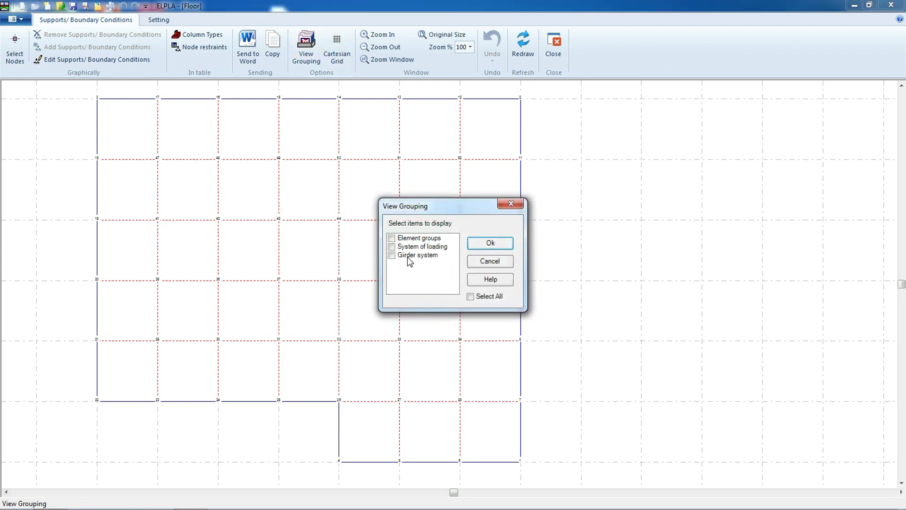
{"action": "left_click", "coordinate": [408, 257]}
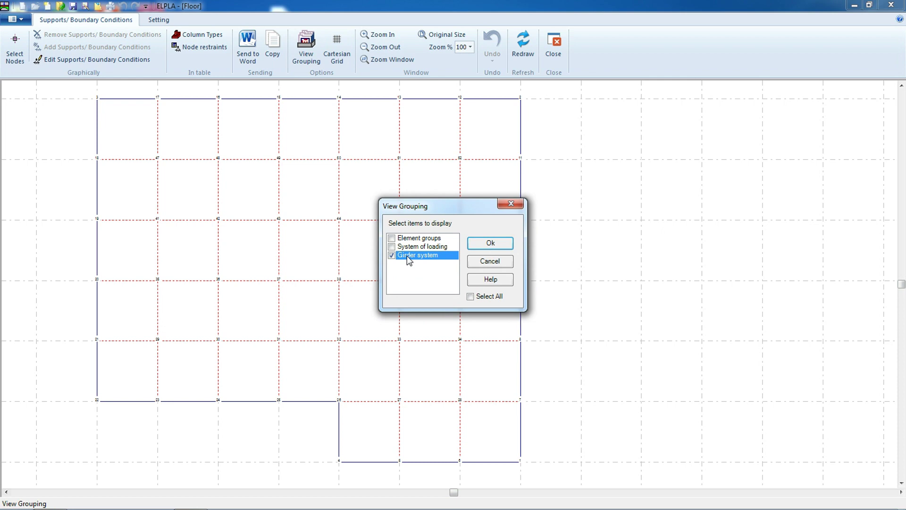
{"action": "left_click", "coordinate": [495, 249]}
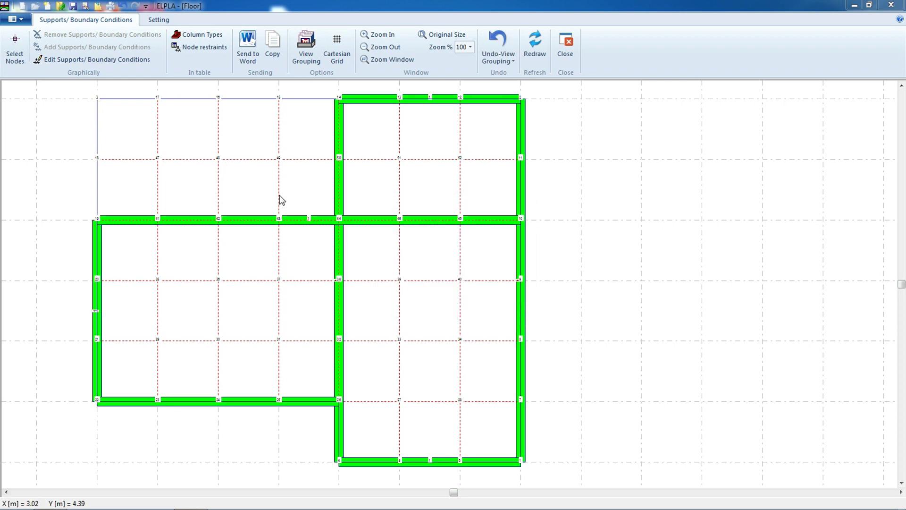
- Select the nine nodes at the girder corners and intersections, from x = 4 m, y = 6 m to x = 7 m, y = 0
{"action": "left_click", "coordinate": [15, 61]}
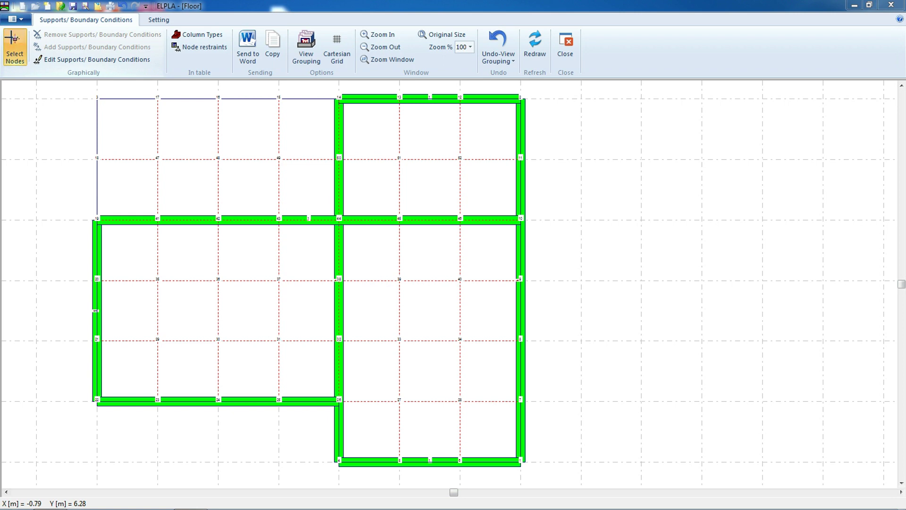
{"action": "left_click", "coordinate": [338, 99]}
{"action": "left_click", "coordinate": [521, 99]}
{"action": "left_click", "coordinate": [520, 219]}
{"action": "left_click", "coordinate": [339, 219]}
{"action": "left_click", "coordinate": [97, 219]}
{"action": "left_click", "coordinate": [97, 401]}
{"action": "left_click", "coordinate": [338, 400]}
{"action": "left_click", "coordinate": [338, 461]}
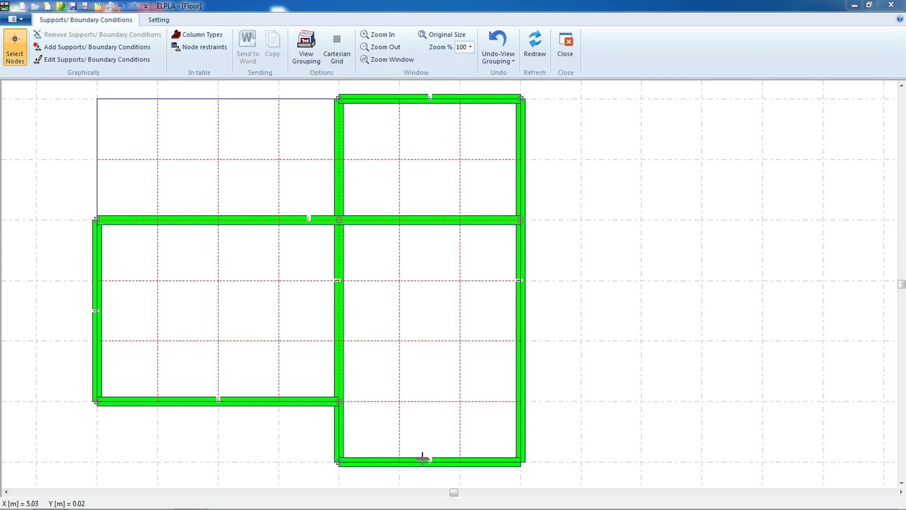
{"action": "left_click", "coordinate": [520, 461]}
- Add supports at the selected nodes with displacement w = 0 cm, then save and close the boundary conditions data
{"action": "left_click", "coordinate": [80, 46]}
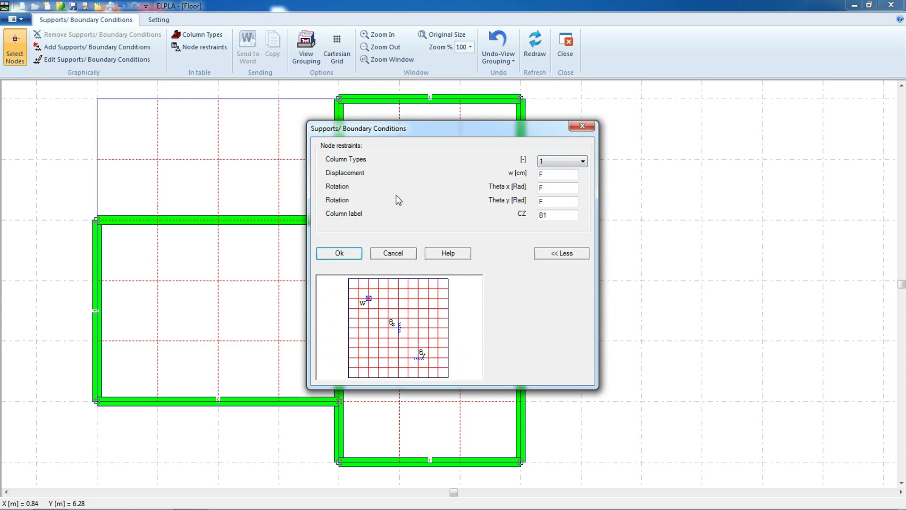
{"action": "double_click", "coordinate": [572, 175]}
{"action": "type", "text": "0"}
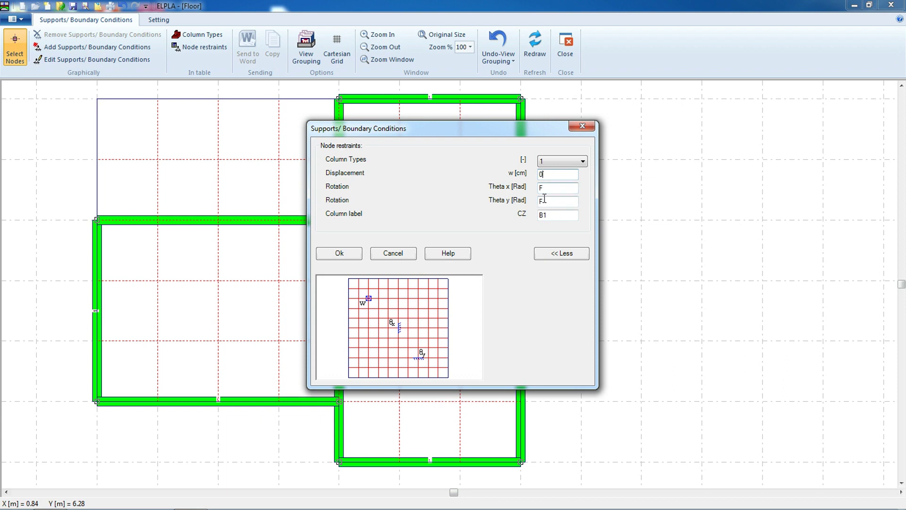
{"action": "left_click", "coordinate": [338, 254]}
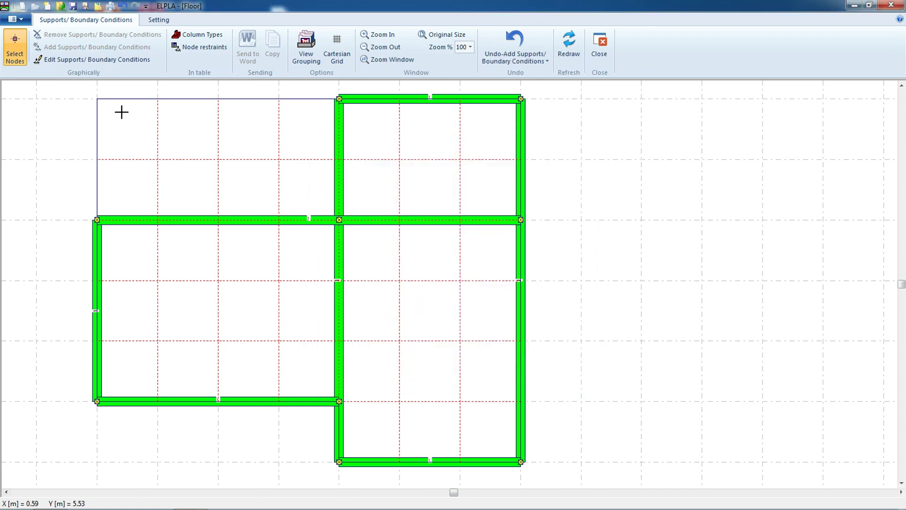
{"action": "left_click", "coordinate": [73, 6]}
{"action": "left_click", "coordinate": [599, 47]}
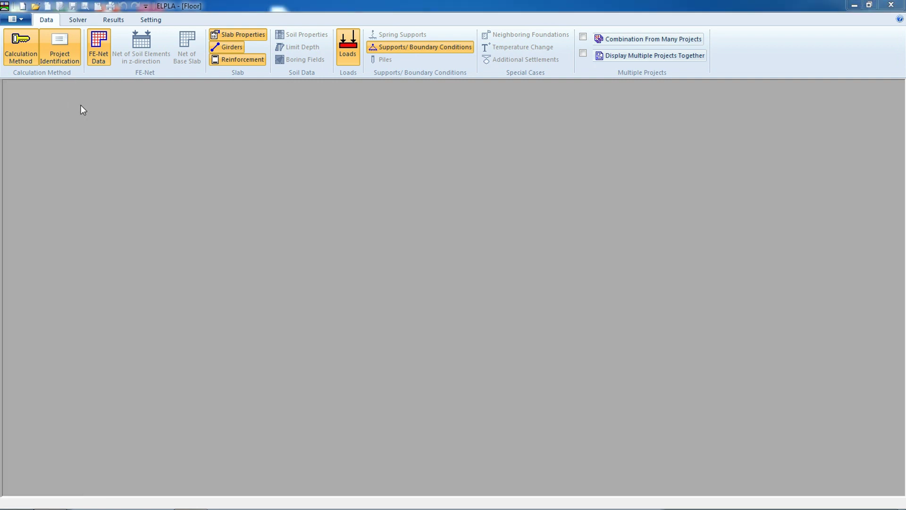
- Run the computation of all for the floor slab and accept the check of the solution
{"action": "left_click", "coordinate": [76, 21]}
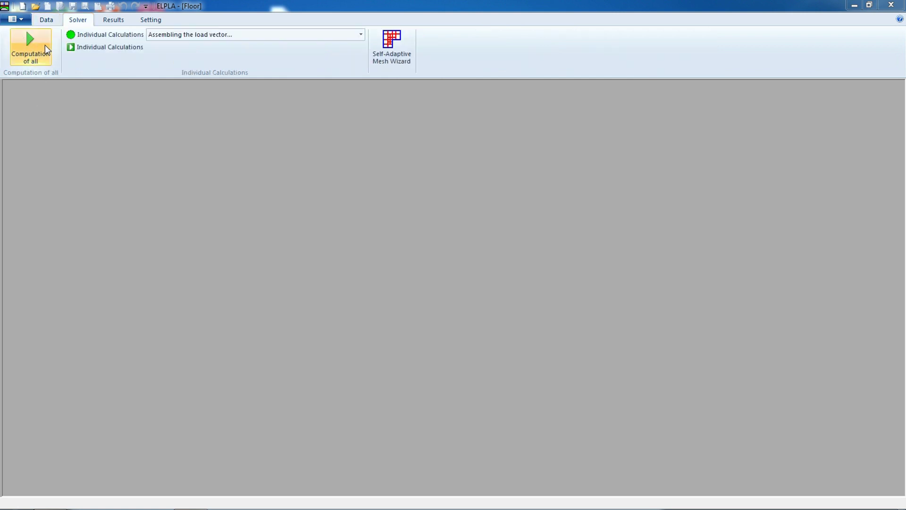
{"action": "left_click", "coordinate": [39, 46]}
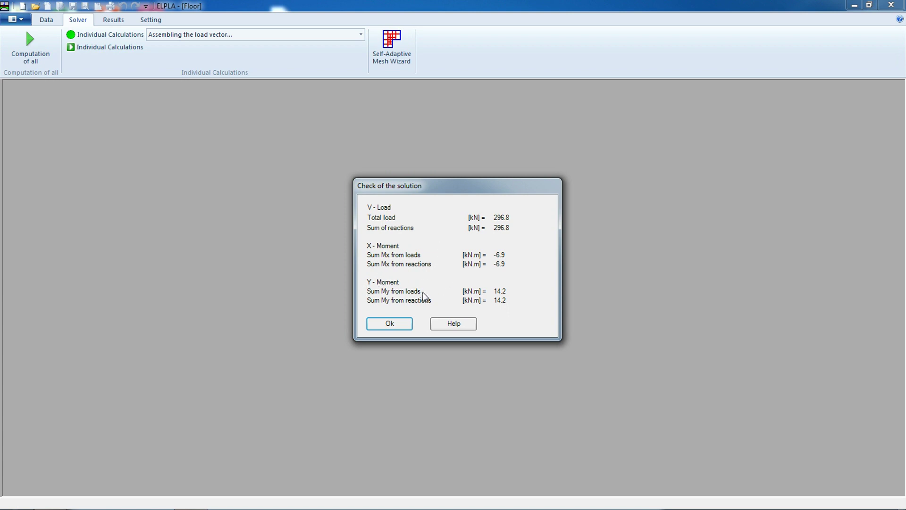
{"action": "left_click", "coordinate": [378, 325]}
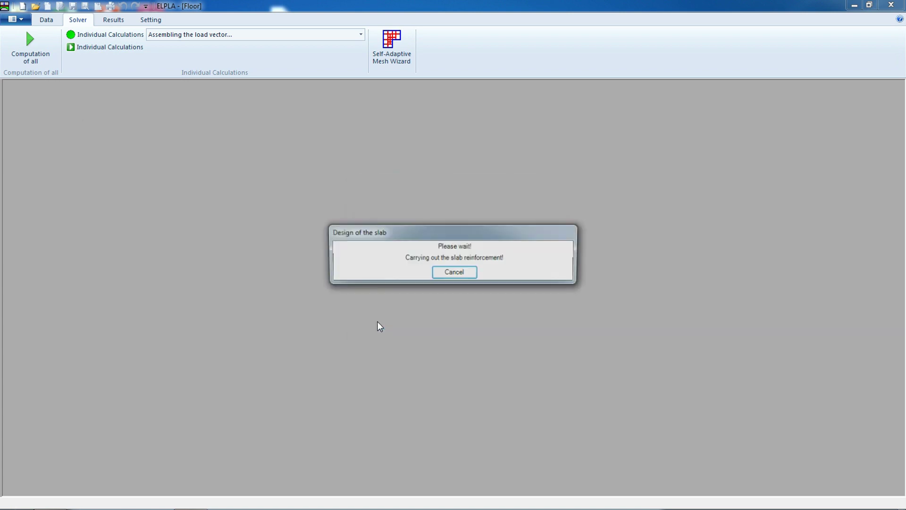
{"action": "key", "text": "Return"}
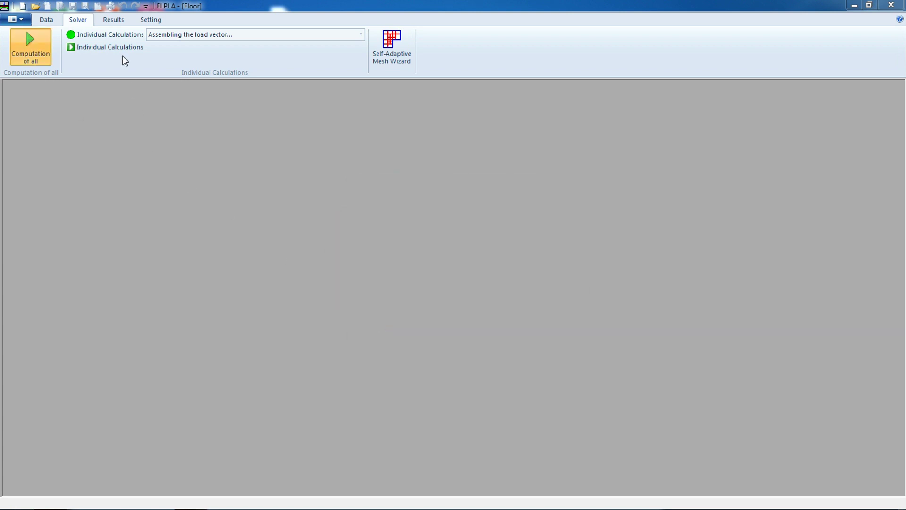
- Draw the slab thickness data in plan
{"action": "left_click", "coordinate": [118, 23]}
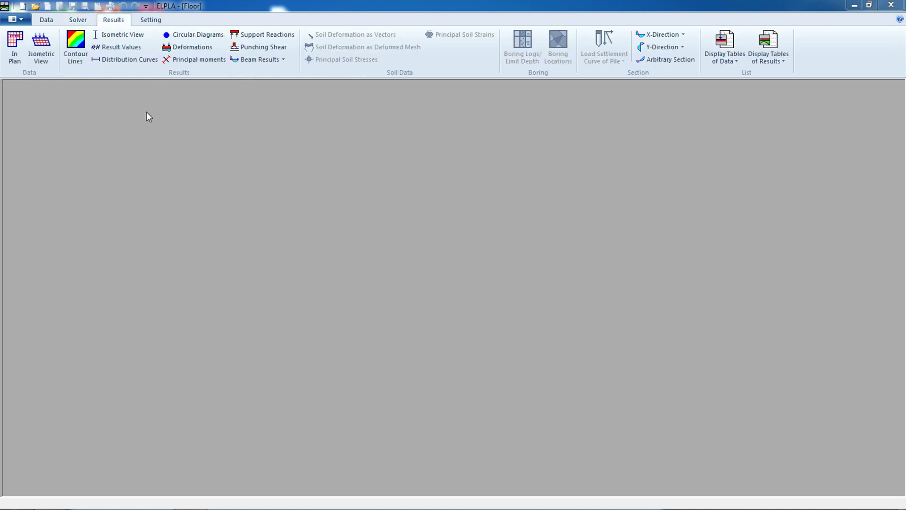
{"action": "left_click", "coordinate": [19, 57]}
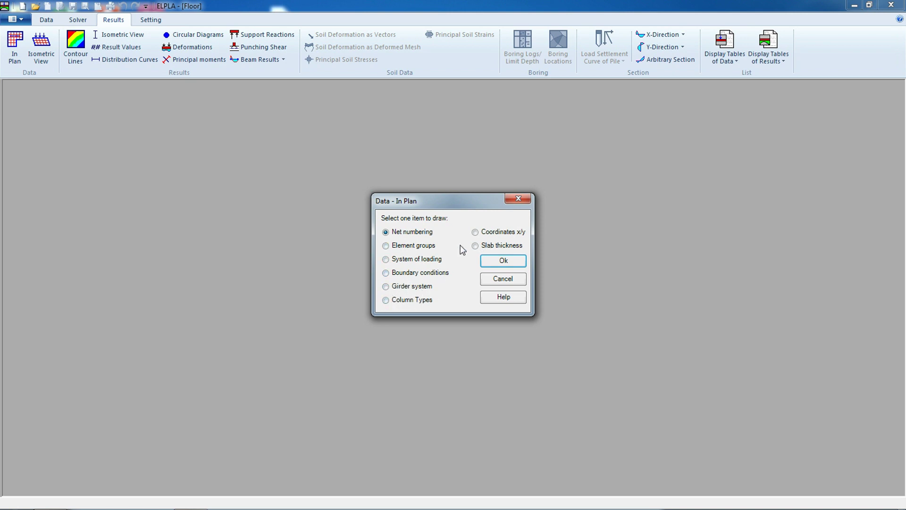
{"action": "left_click", "coordinate": [494, 246]}
{"action": "left_click", "coordinate": [493, 261]}
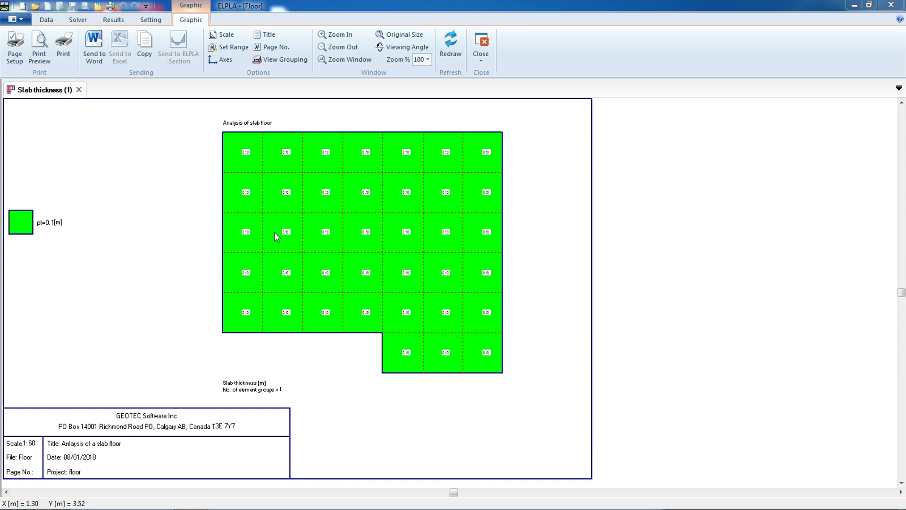
- Set the font size factor for Data/Results in the slab thickness drawing to 3
{"action": "left_click", "coordinate": [151, 19]}
{"action": "left_click", "coordinate": [140, 34]}
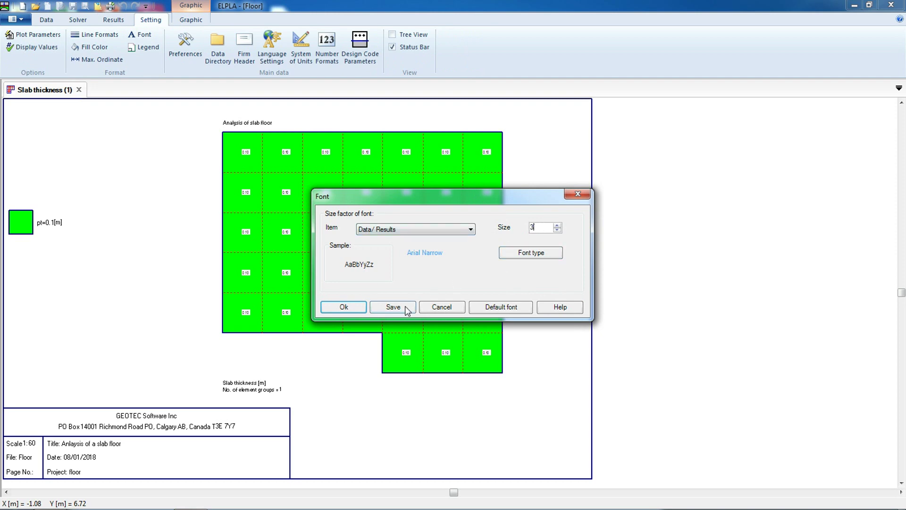
{"action": "left_click", "coordinate": [350, 307]}
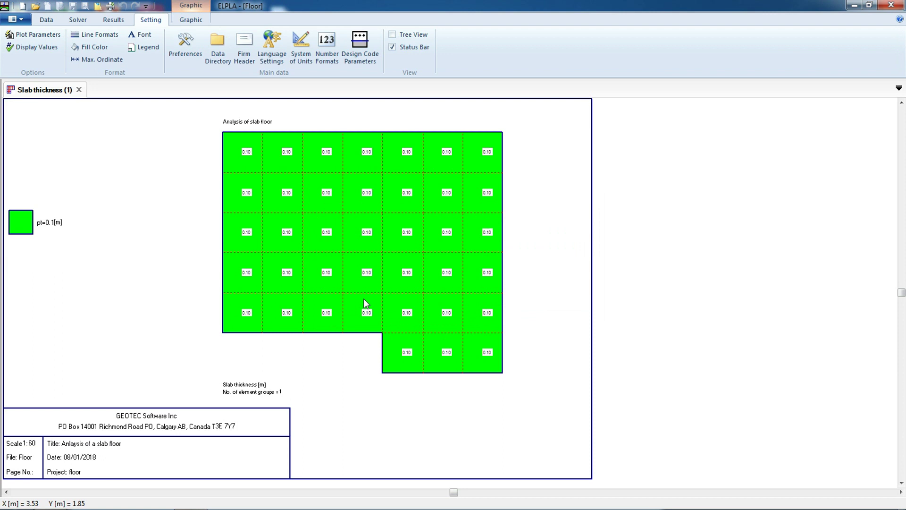
{"action": "left_click", "coordinate": [141, 35]}
{"action": "left_click", "coordinate": [438, 228]}
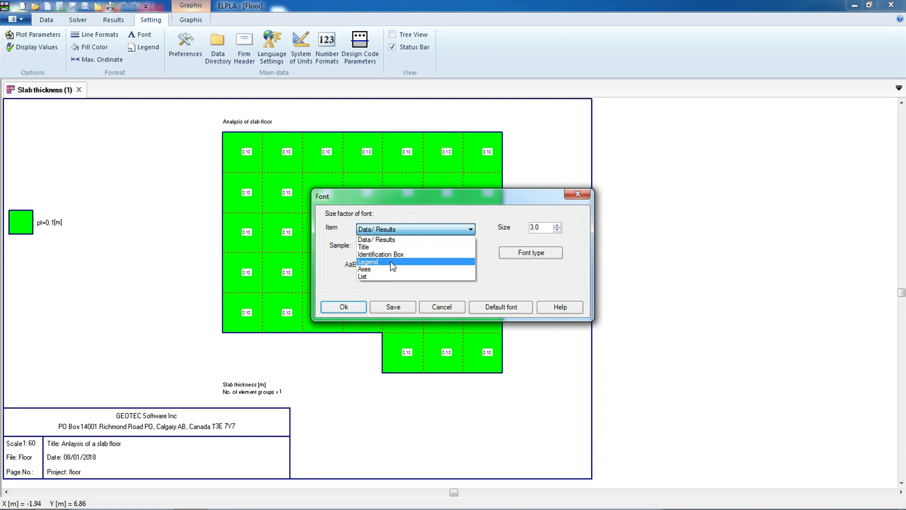
{"action": "left_click", "coordinate": [581, 194]}
{"action": "left_click", "coordinate": [582, 194]}
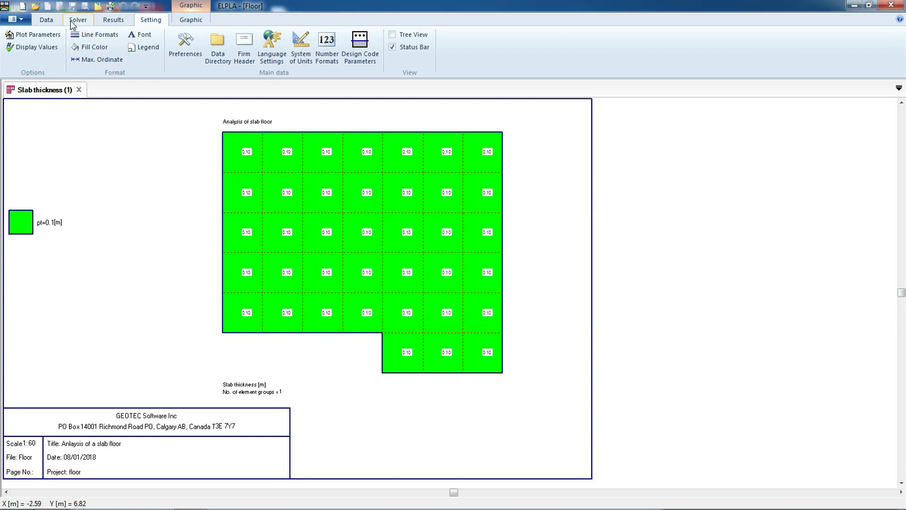
- Draw the slab thickness data in isometric view
{"action": "left_click", "coordinate": [43, 21]}
{"action": "left_click", "coordinate": [114, 20]}
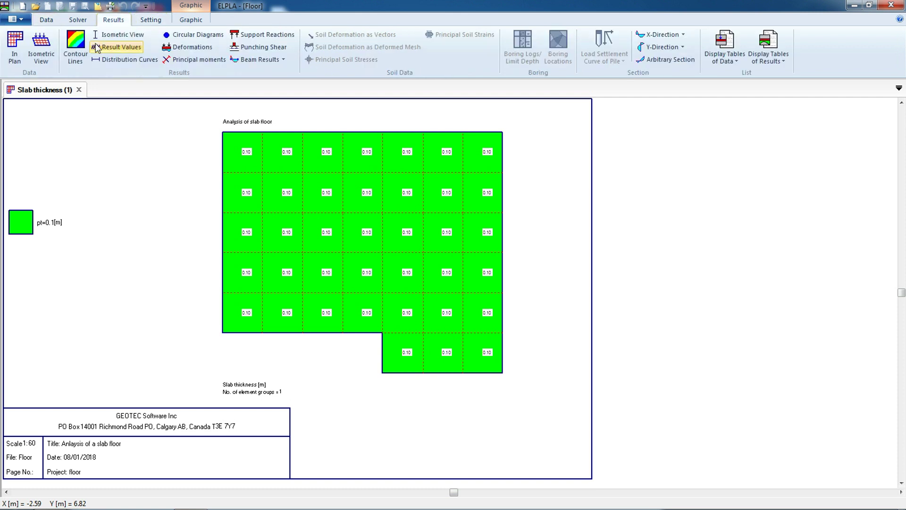
{"action": "left_click", "coordinate": [36, 49]}
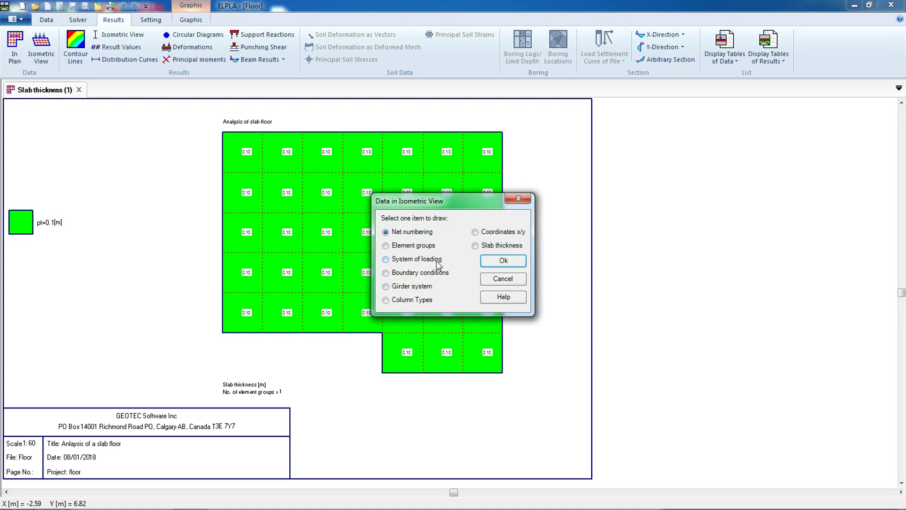
{"action": "left_click", "coordinate": [494, 264]}
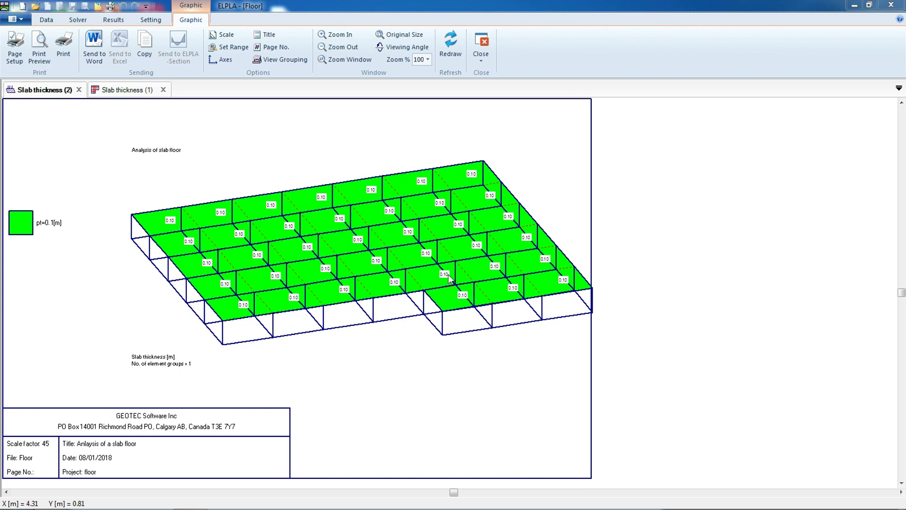
- Draw the girder system in plan and overlay the supports/boundary conditions on it
{"action": "left_click", "coordinate": [123, 20]}
{"action": "left_click", "coordinate": [14, 46]}
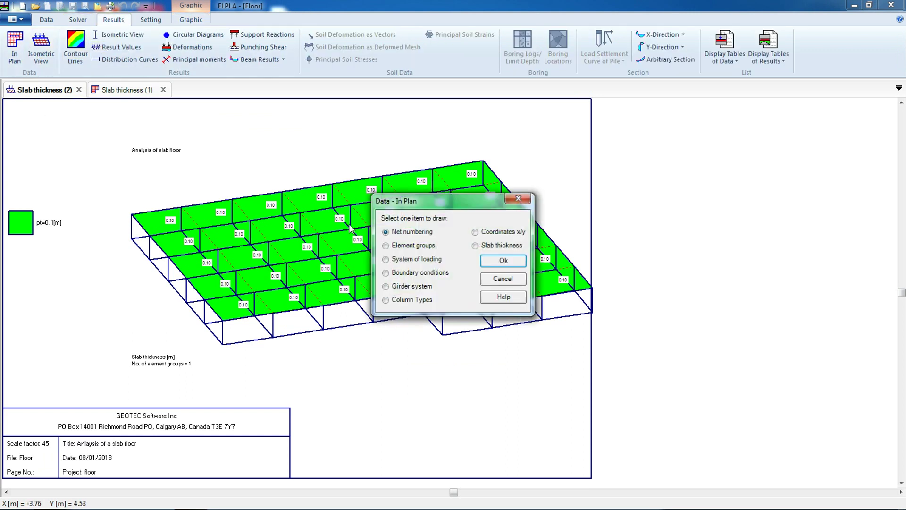
{"action": "left_click", "coordinate": [503, 260]}
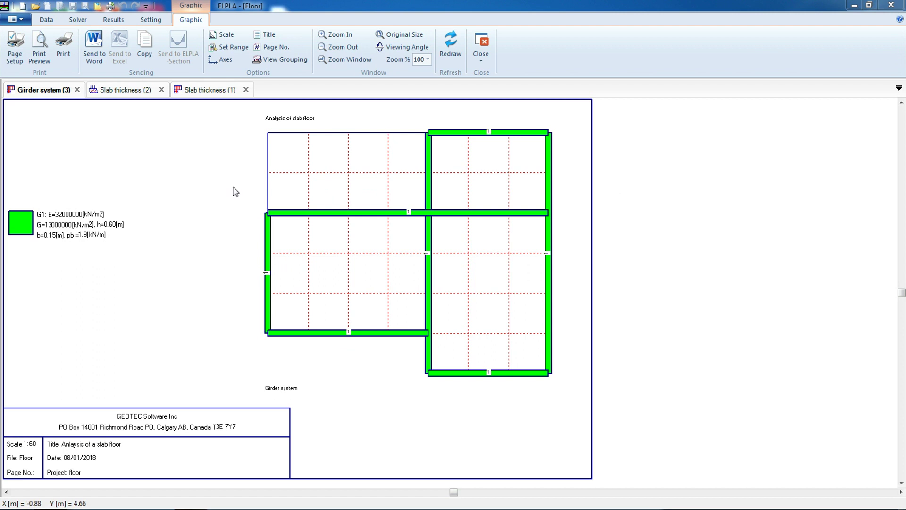
{"action": "left_click", "coordinate": [283, 59]}
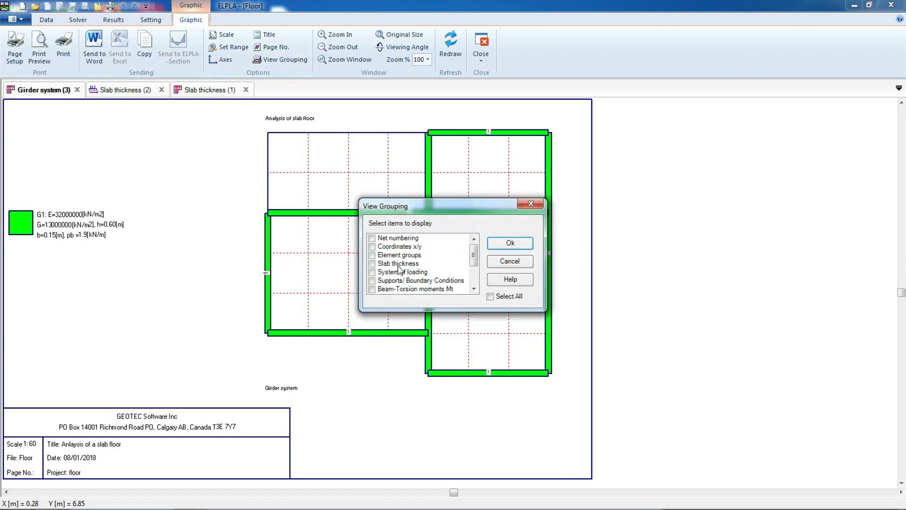
{"action": "left_click", "coordinate": [409, 280]}
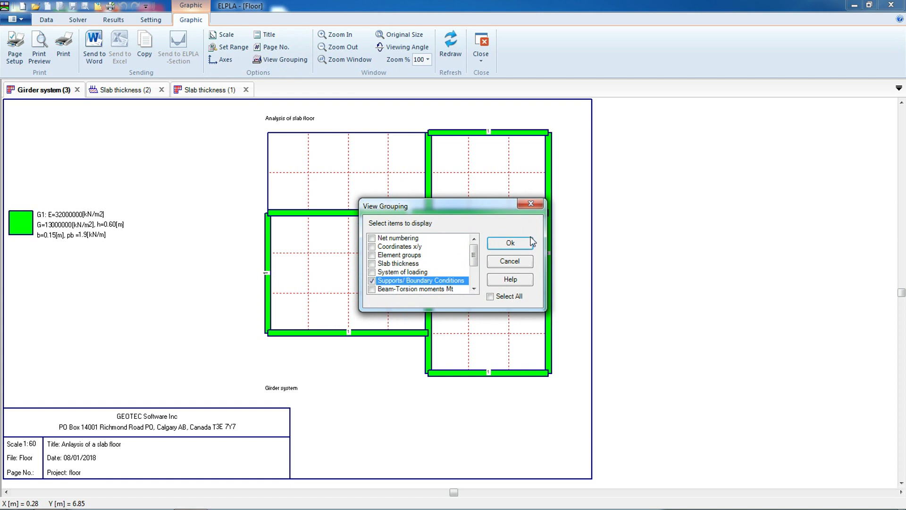
{"action": "left_click", "coordinate": [509, 242]}
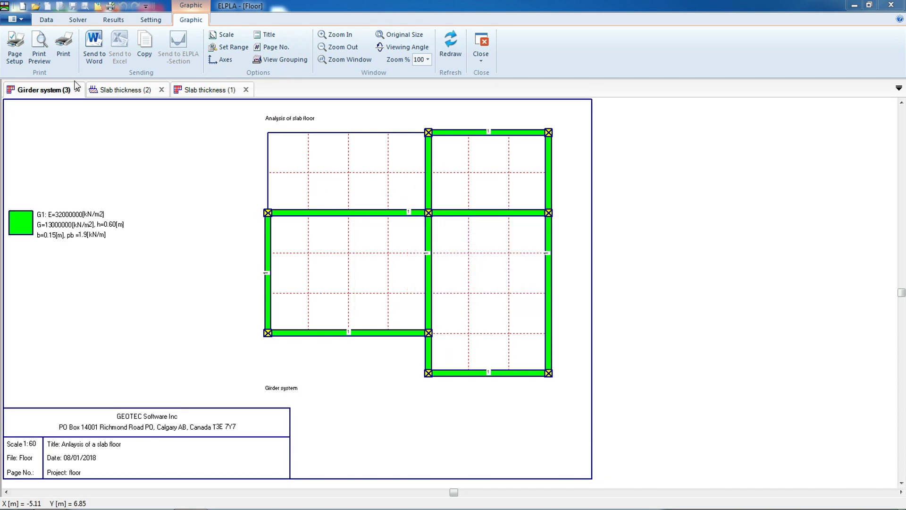
- Draw the slab displacements as contour lines
{"action": "left_click", "coordinate": [112, 20]}
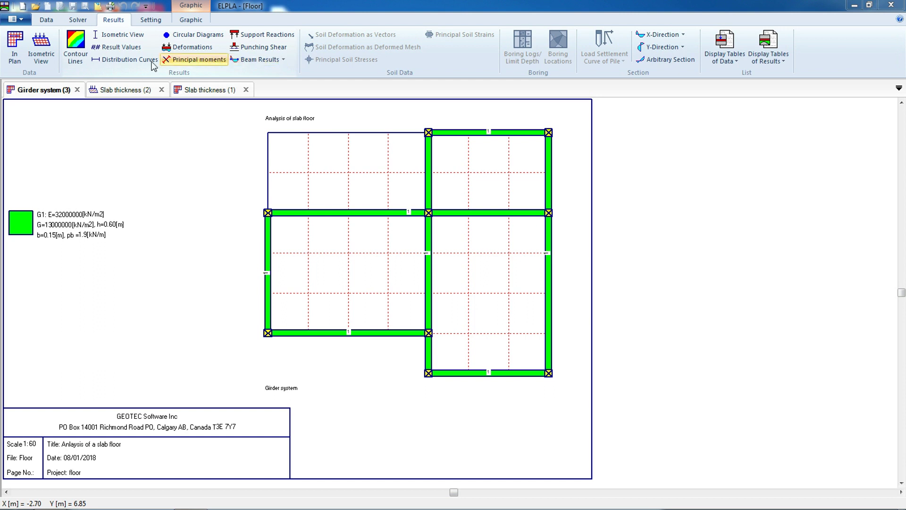
{"action": "left_click", "coordinate": [75, 46]}
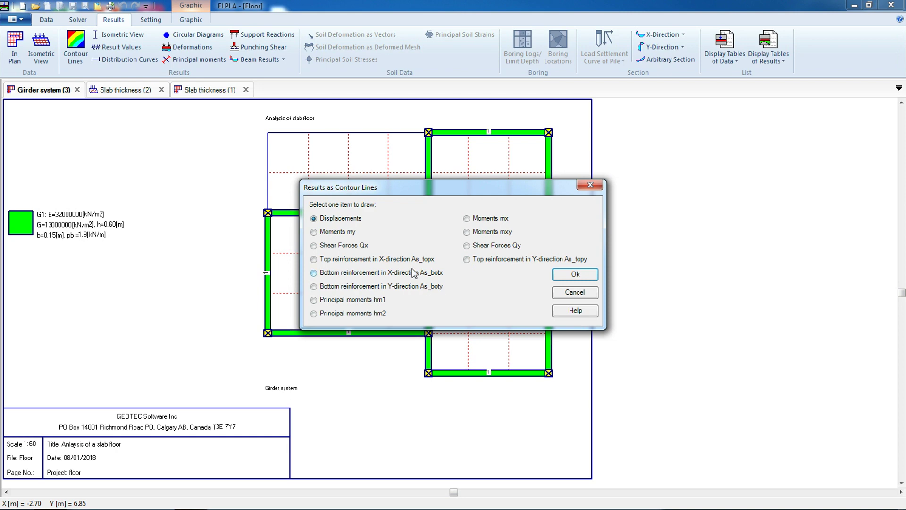
{"action": "left_click", "coordinate": [555, 274]}
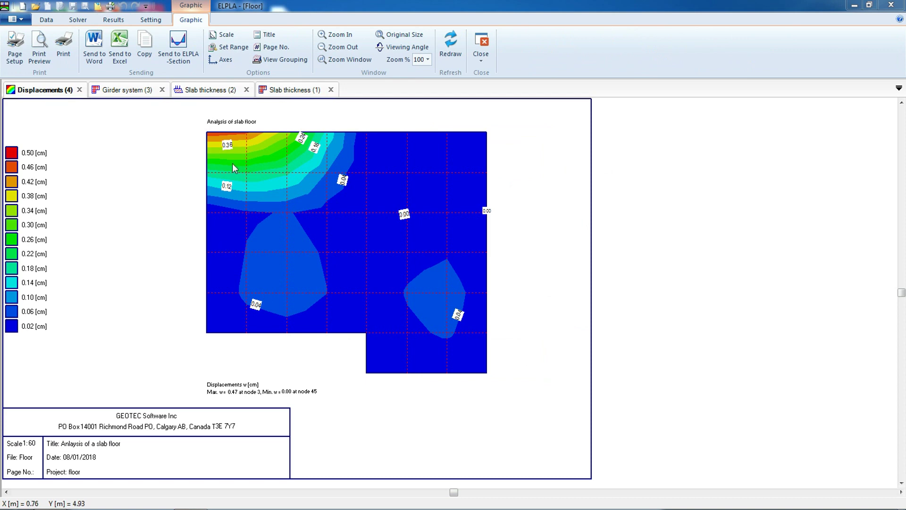
- Overlay the supports/boundary conditions and the girder system on the displacement contour drawing
{"action": "left_click", "coordinate": [266, 61]}
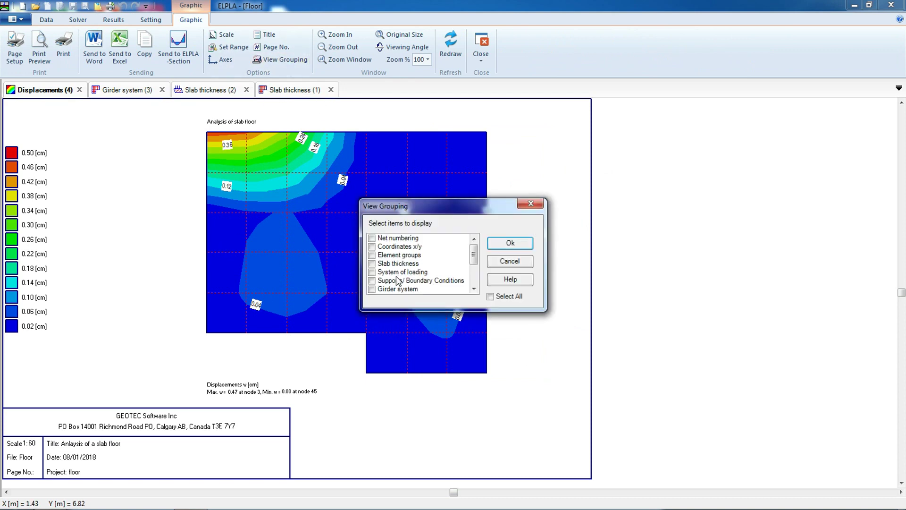
{"action": "left_click", "coordinate": [376, 282]}
{"action": "left_click", "coordinate": [372, 289]}
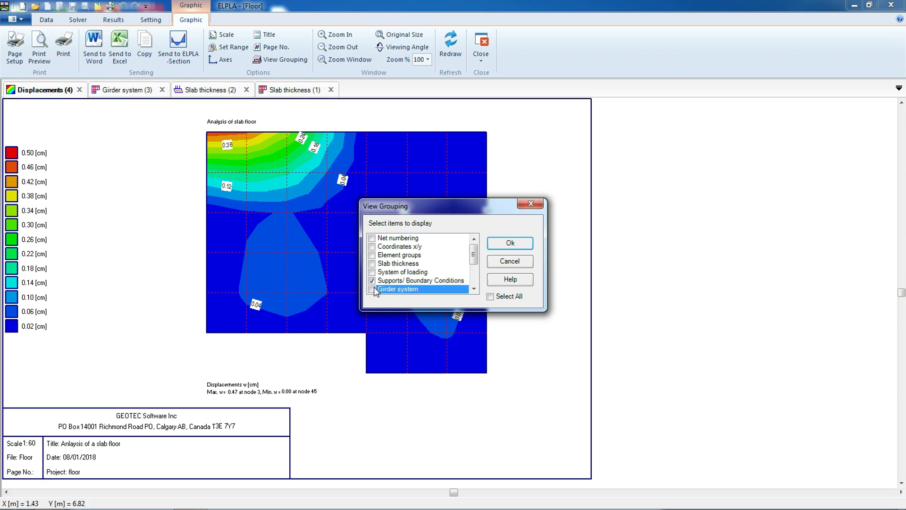
{"action": "left_click", "coordinate": [510, 243]}
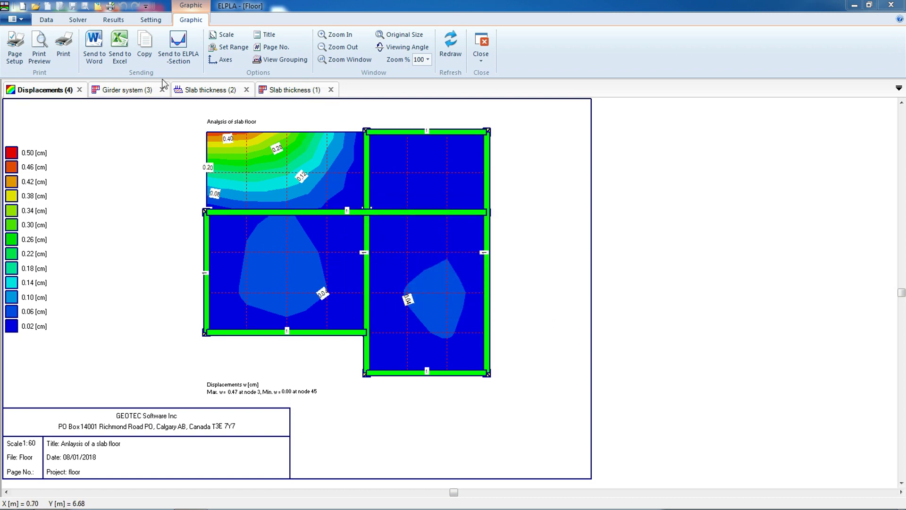
- Hide the contour line values on the displacement drawing and show them again
{"action": "left_click", "coordinate": [155, 22]}
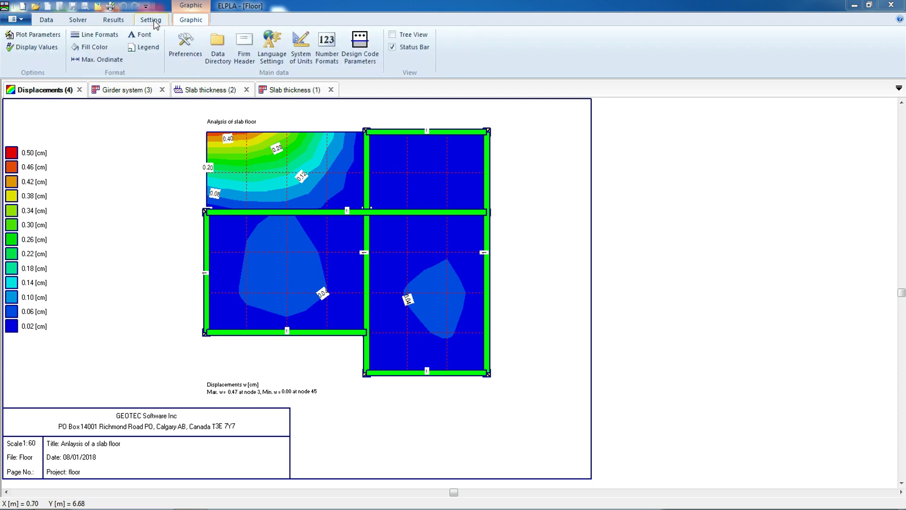
{"action": "left_click", "coordinate": [40, 49]}
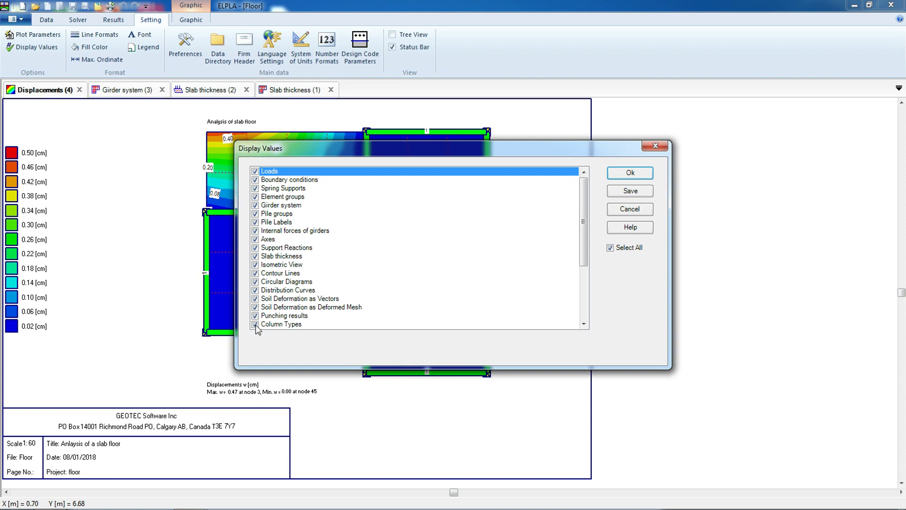
{"action": "left_click", "coordinate": [255, 274]}
{"action": "left_click", "coordinate": [632, 174]}
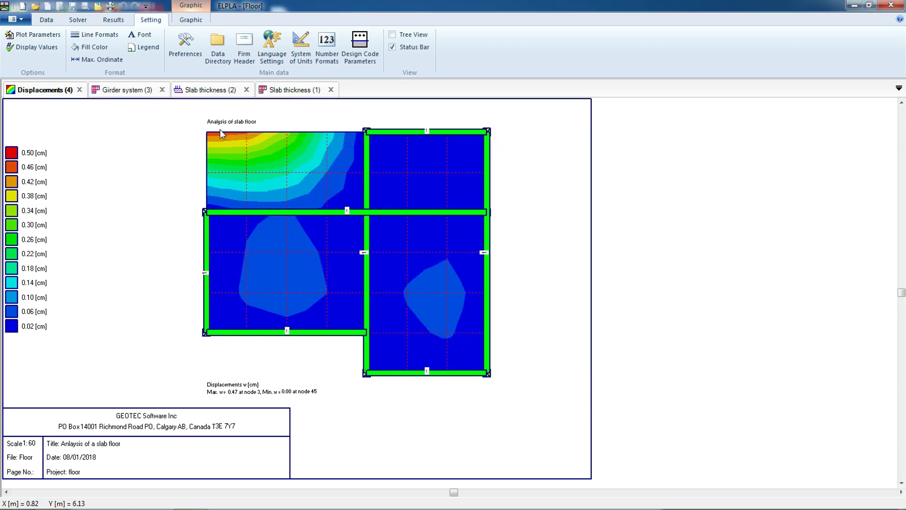
{"action": "left_click", "coordinate": [32, 48]}
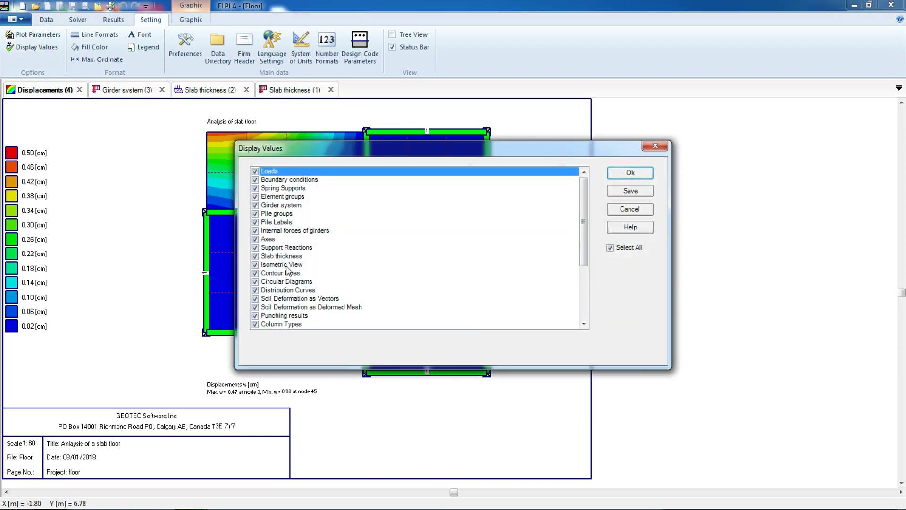
{"action": "left_click", "coordinate": [638, 173]}
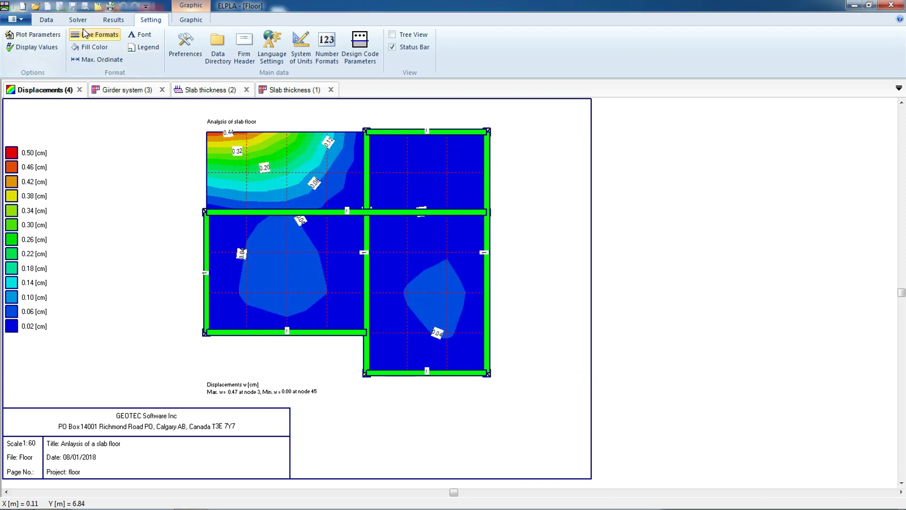
- Draw the support reactions V as circular diagrams
{"action": "left_click", "coordinate": [113, 20]}
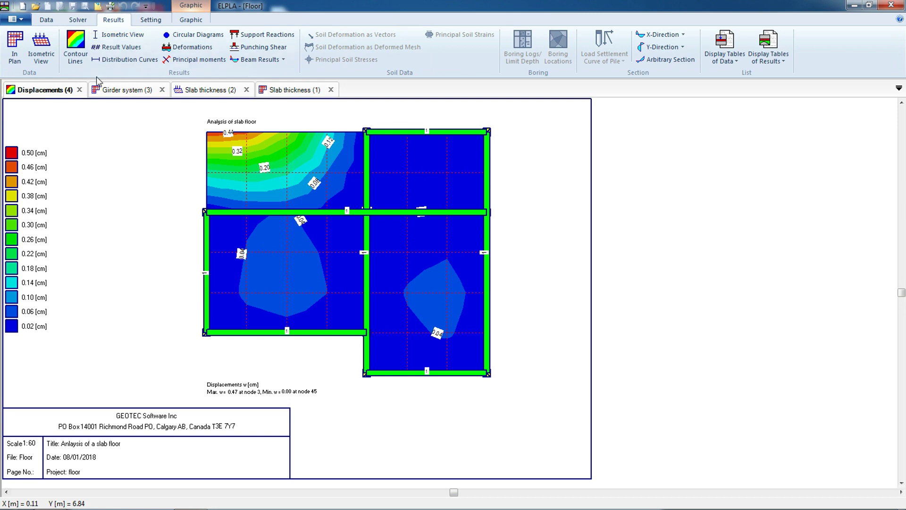
{"action": "left_click", "coordinate": [191, 37]}
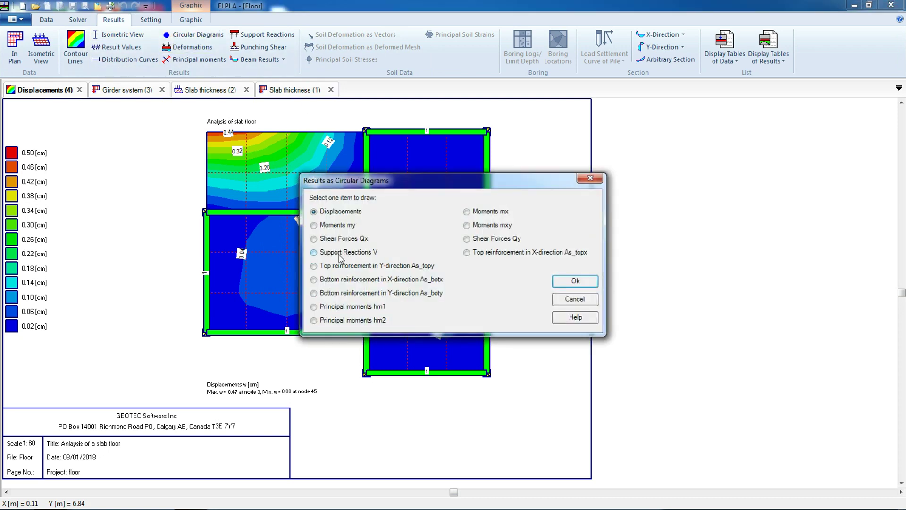
{"action": "left_click", "coordinate": [575, 280]}
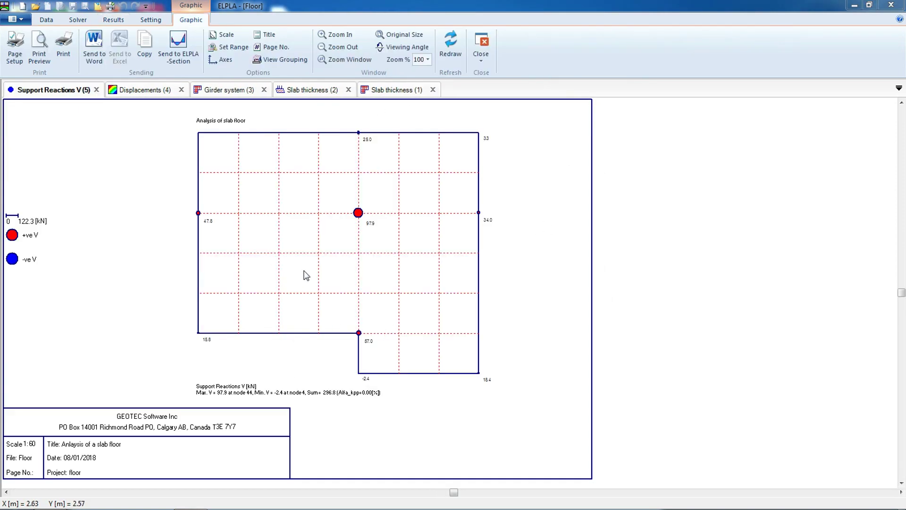
{"action": "scroll", "coordinate": [306, 276], "scroll_direction": "up", "scroll_amount": 1}
{"action": "mouse_move", "coordinate": [438, 220]}
{"action": "left_mouse_down"}
{"action": "mouse_move", "coordinate": [398, 256]}
{"action": "mouse_move", "coordinate": [453, 265]}
{"action": "left_mouse_up"}
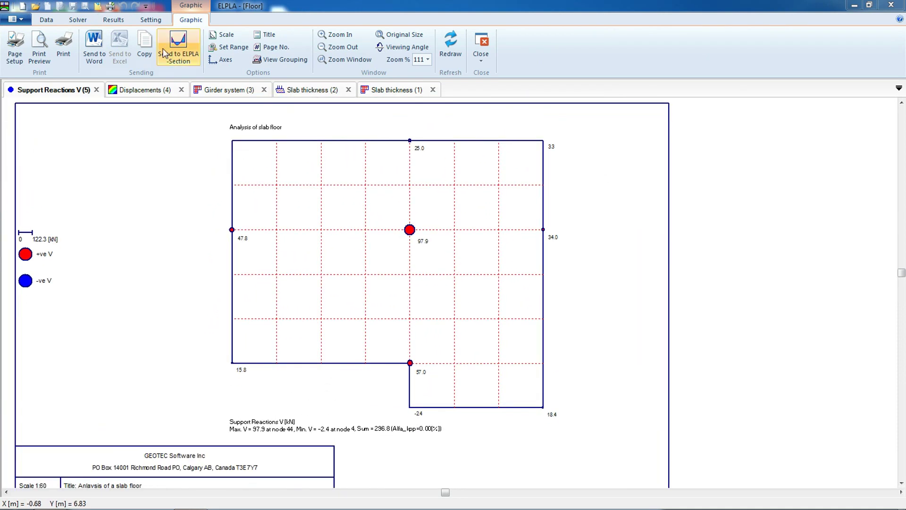
- Draw the slab deformation
{"action": "left_click", "coordinate": [113, 20]}
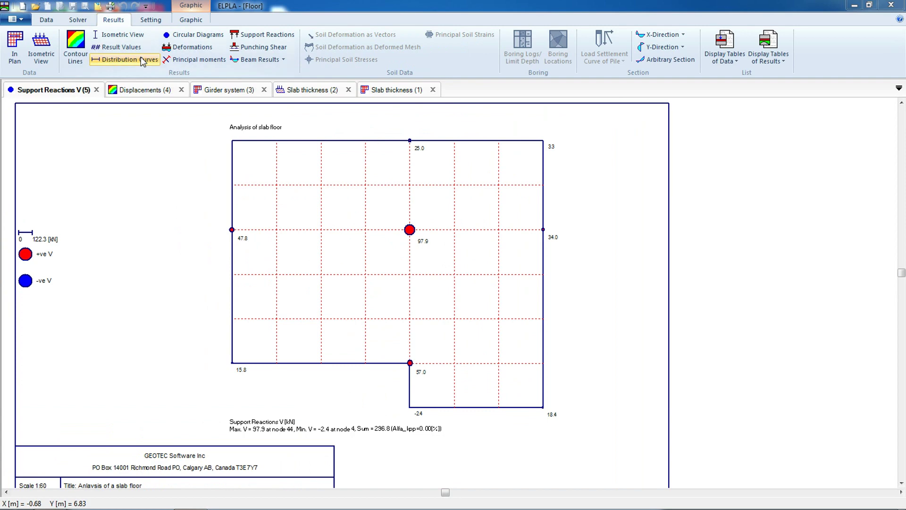
{"action": "left_click", "coordinate": [180, 47]}
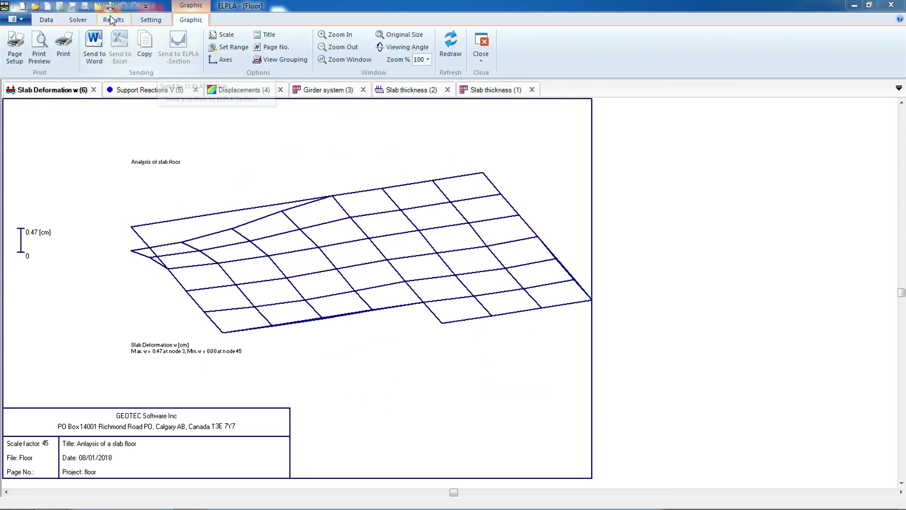
- Draw the beam-bending moments Mb of the girders in isometric view
{"action": "scroll", "coordinate": [152, 47], "scroll_direction": "up", "scroll_amount": 2}
{"action": "left_click", "coordinate": [283, 60]}
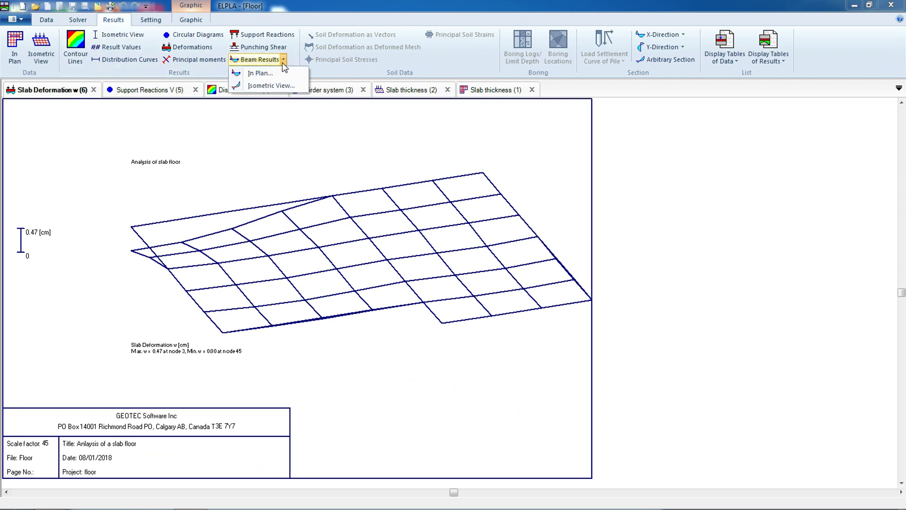
{"action": "left_click", "coordinate": [266, 86]}
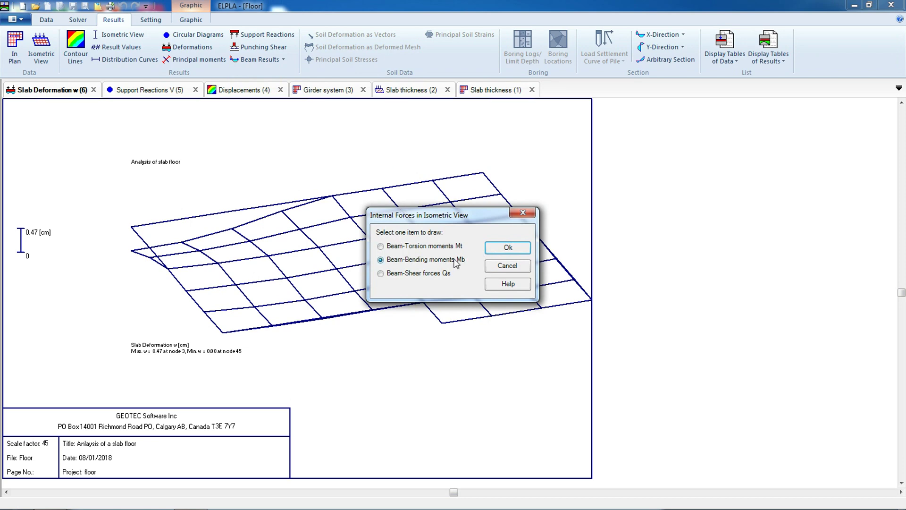
{"action": "left_click", "coordinate": [506, 247]}
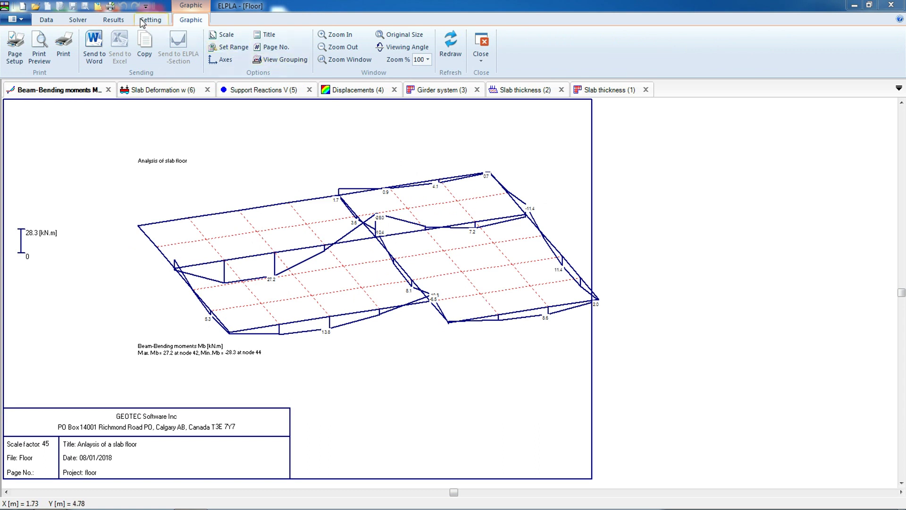
- Draw the beam-bending moments Mb of the girders in plan
{"action": "left_click", "coordinate": [114, 19]}
{"action": "left_click", "coordinate": [284, 60]}
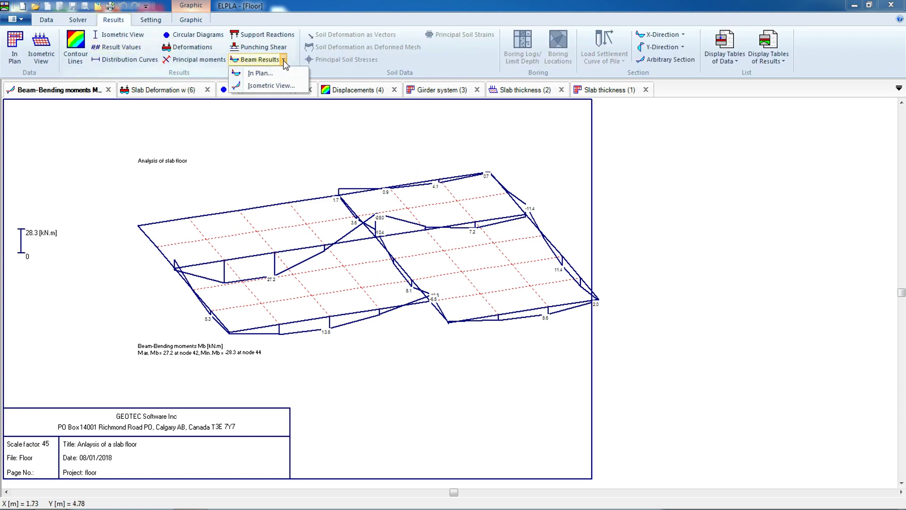
{"action": "left_click", "coordinate": [280, 73]}
{"action": "left_click", "coordinate": [426, 259]}
{"action": "left_click", "coordinate": [495, 247]}
- Examine the beam-bending moments along the girders in the plan drawing up close and return to their isometric drawing
{"action": "scroll", "coordinate": [460, 252], "scroll_direction": "up", "scroll_amount": 3}
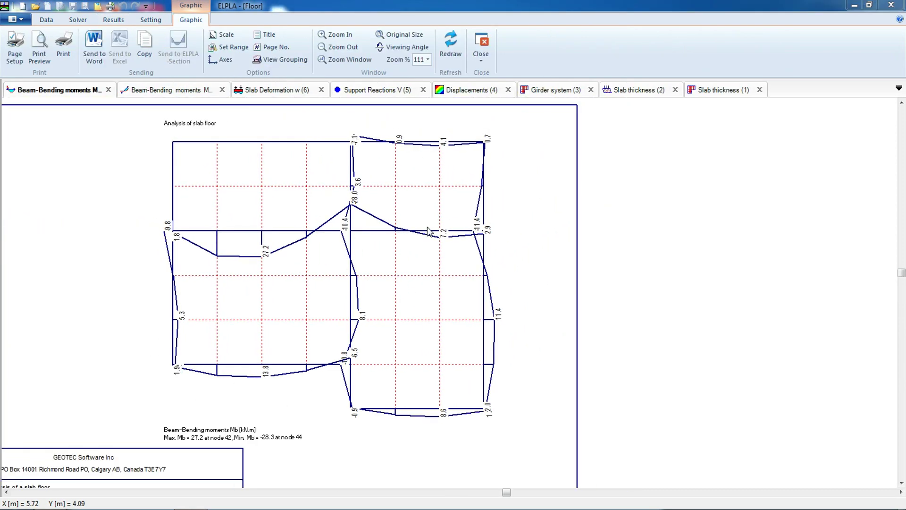
{"action": "scroll", "coordinate": [429, 231], "scroll_direction": "up", "scroll_amount": 3}
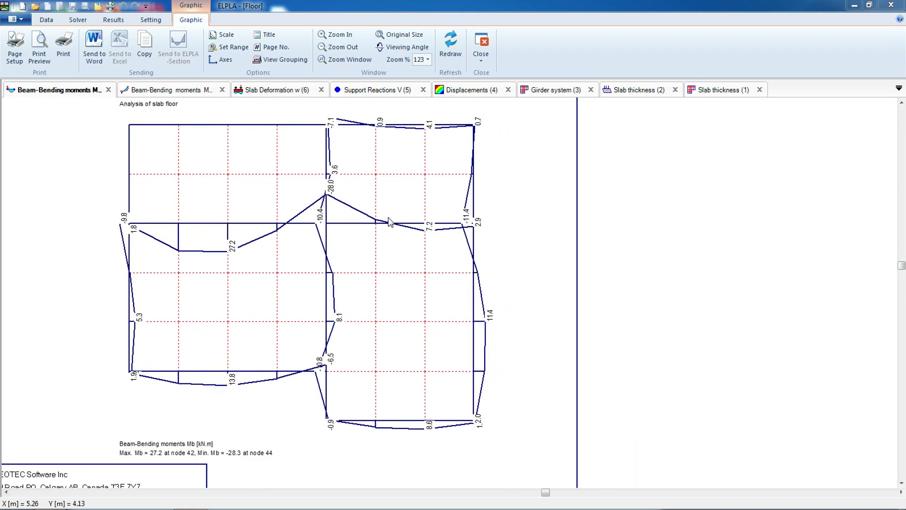
{"action": "scroll", "coordinate": [386, 224], "scroll_direction": "up", "scroll_amount": 2}
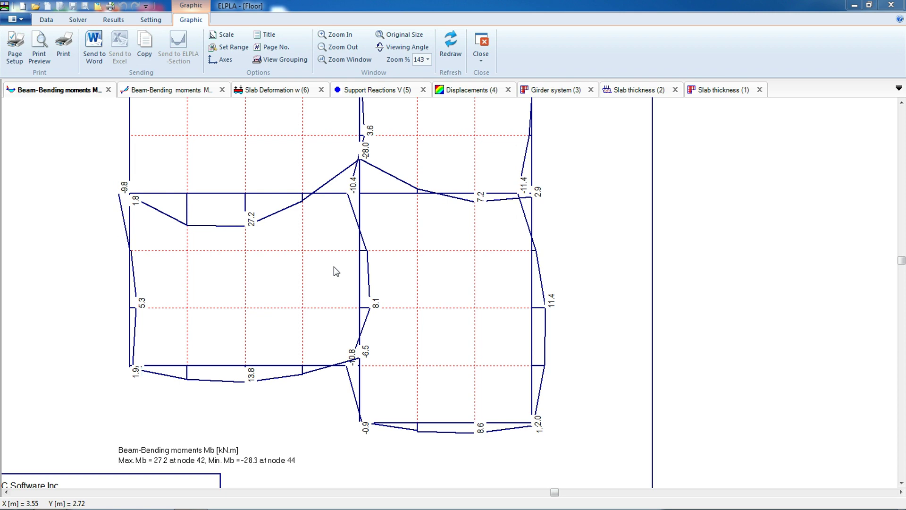
{"action": "scroll", "coordinate": [403, 249], "scroll_direction": "up", "scroll_amount": 1}
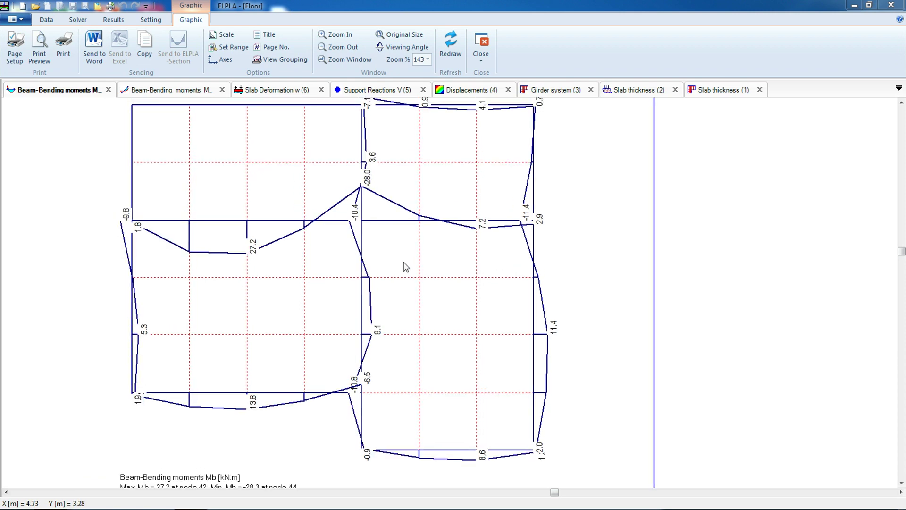
{"action": "left_click_drag", "start_coordinate": [428, 249], "coordinate": [450, 267]}
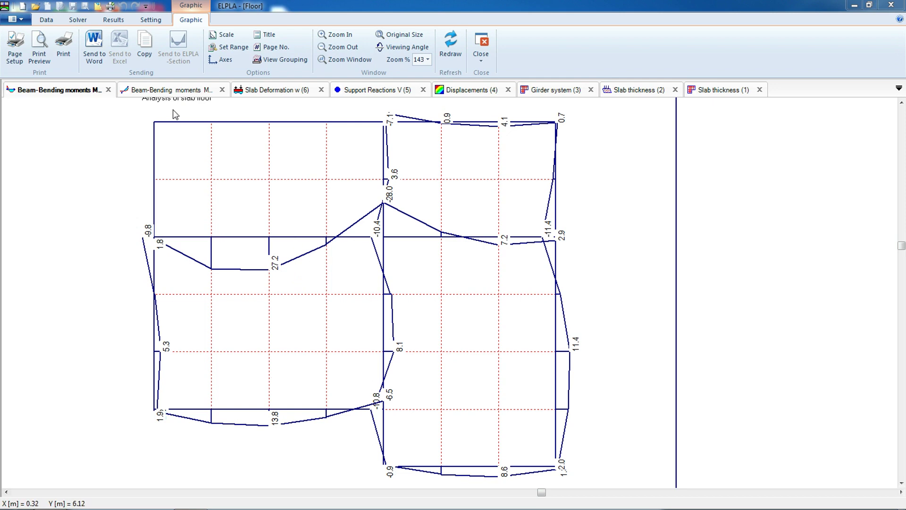
{"action": "left_click", "coordinate": [170, 90]}
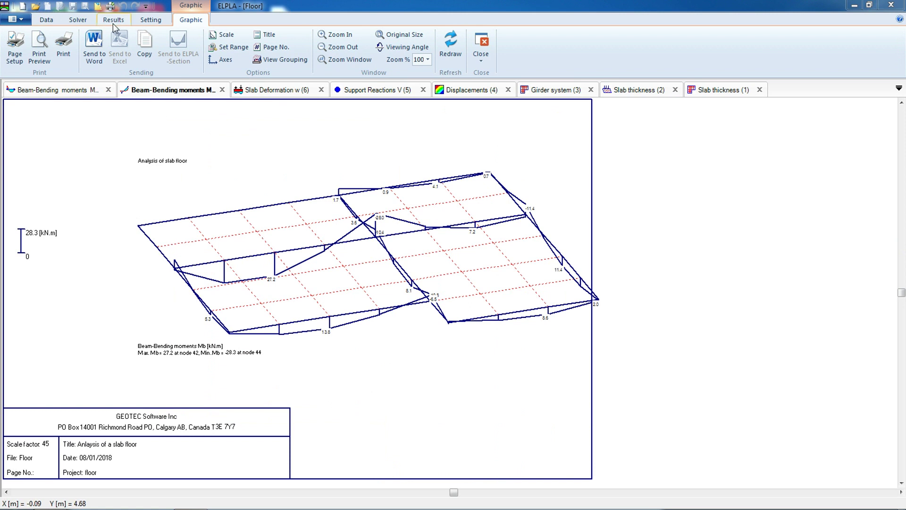